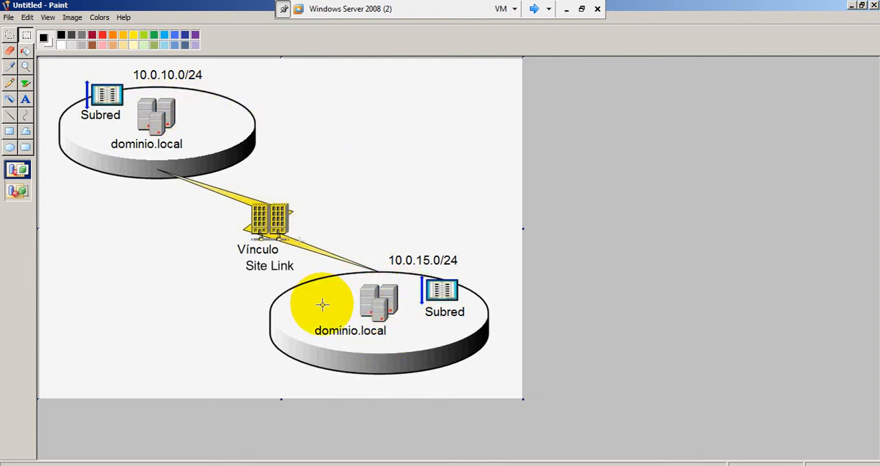
With the red Pencil, draw an oval beside the upper site's servers and a circled figure beside the lower site's servers
click(101, 34)
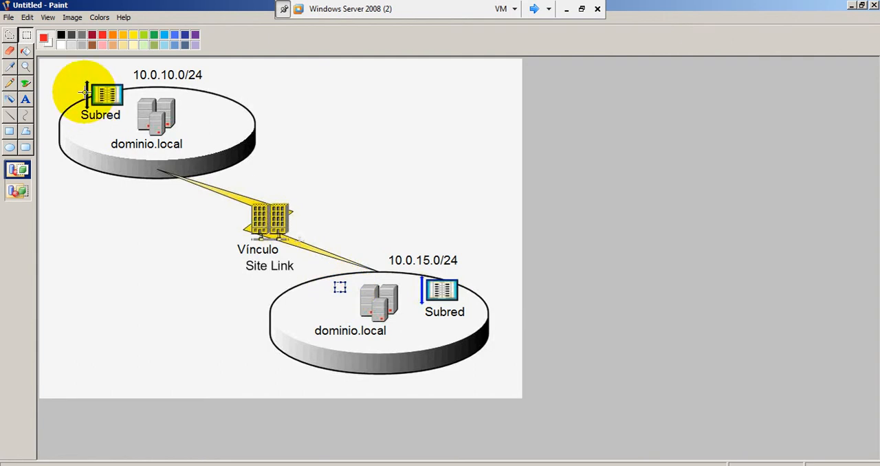
click(11, 83)
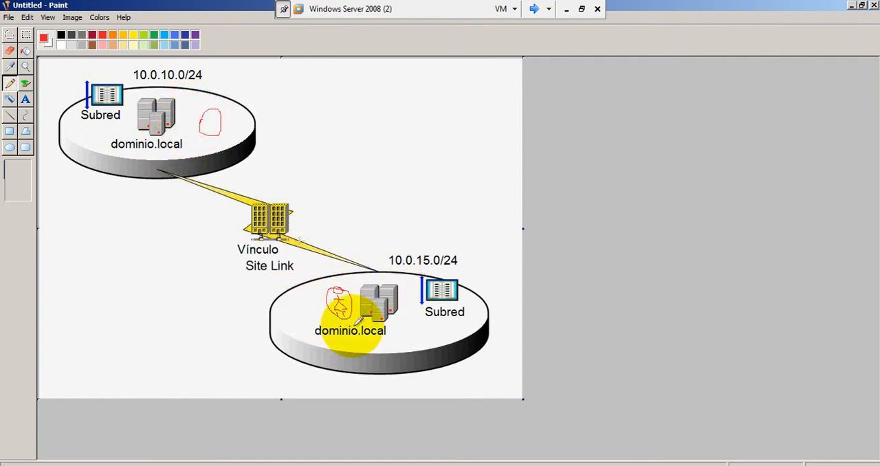
drag(340, 326, 340, 289)
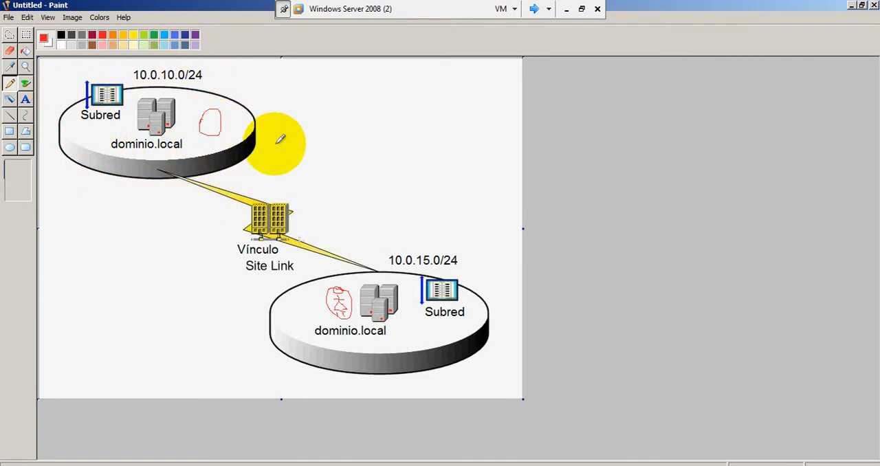
Draw red arrows toward the upper site, down toward the 10.0.15.0/24 subnet, and from the upper oval toward the lower site
mouse_move(308, 92)
mouse_down()
mouse_move(278, 91)
mouse_move(275, 101)
mouse_up()
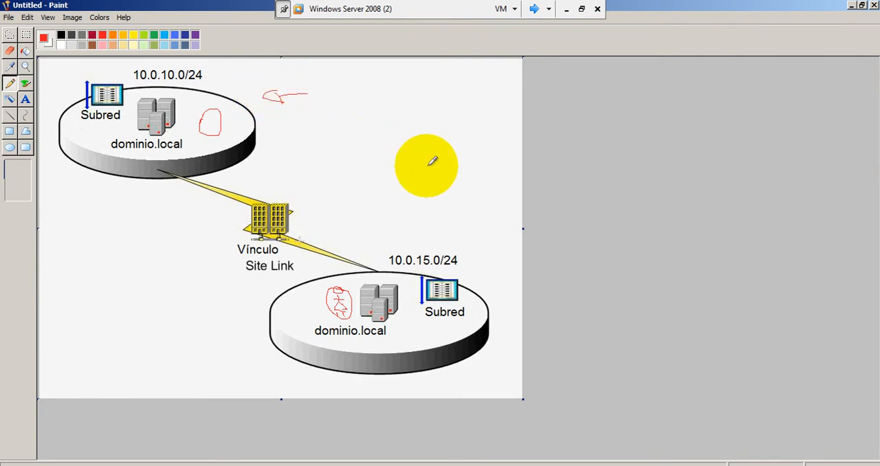
mouse_move(430, 182)
mouse_down()
mouse_move(432, 225)
mouse_move(440, 211)
mouse_up()
mouse_move(226, 123)
mouse_down()
mouse_move(387, 157)
mouse_move(403, 172)
mouse_move(400, 163)
mouse_up()
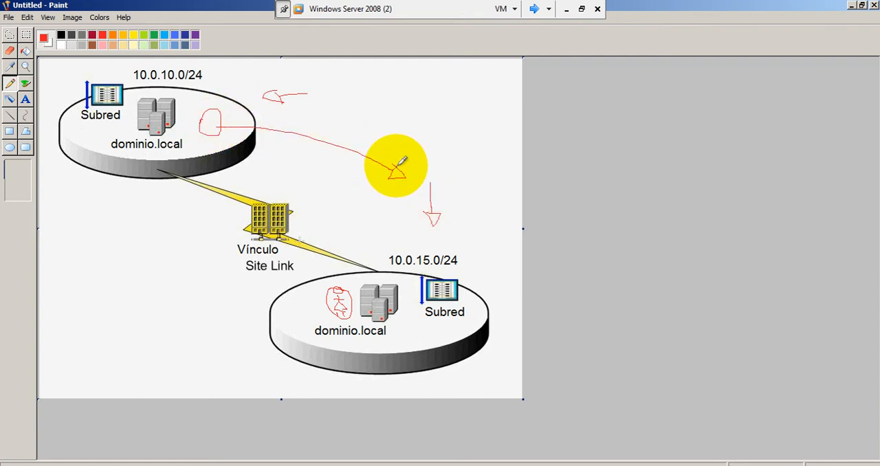
Check this server's IP configuration by running ipconfig in Command Prompt, and close the console
key(super)
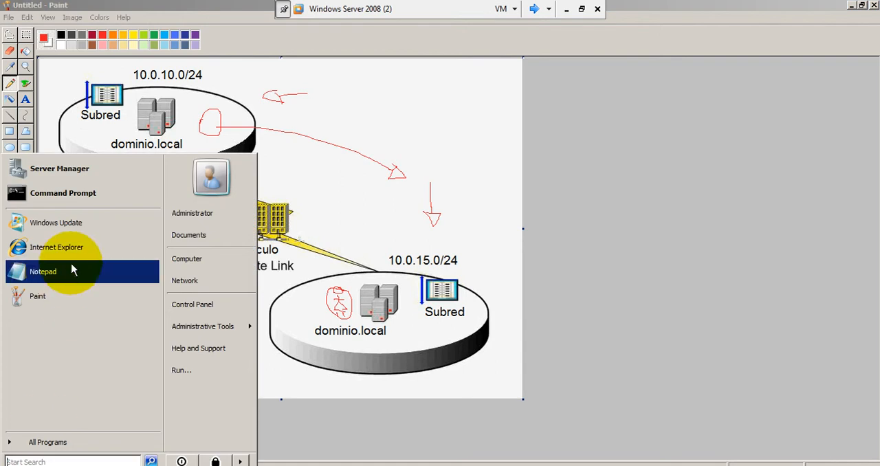
click(84, 134)
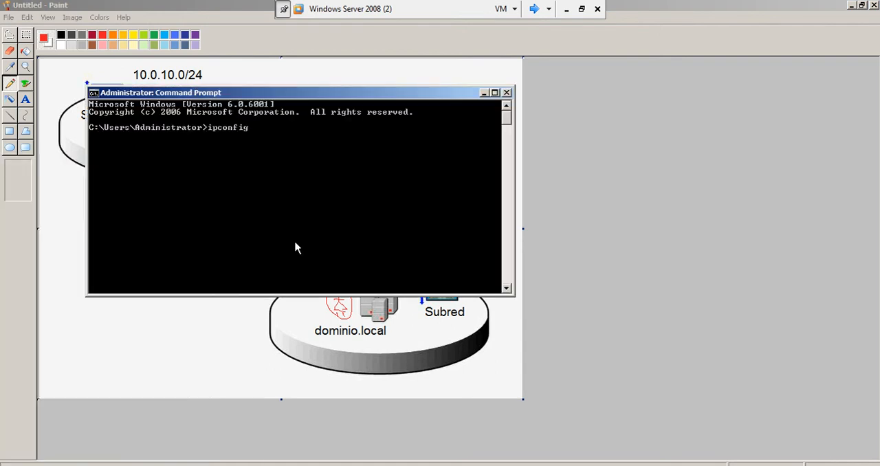
text(ipconfig)
key(Return)
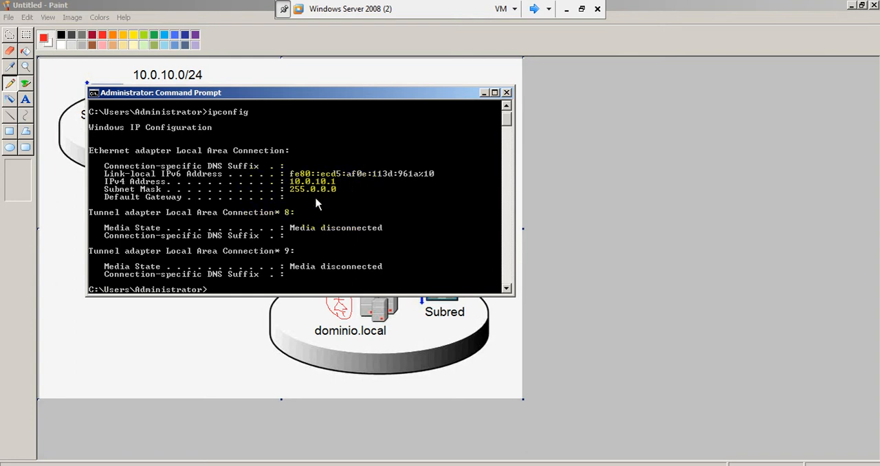
click(507, 94)
Switch to the Windows Server 2008 virtual machine and make its desktop fill the full screen
click(533, 10)
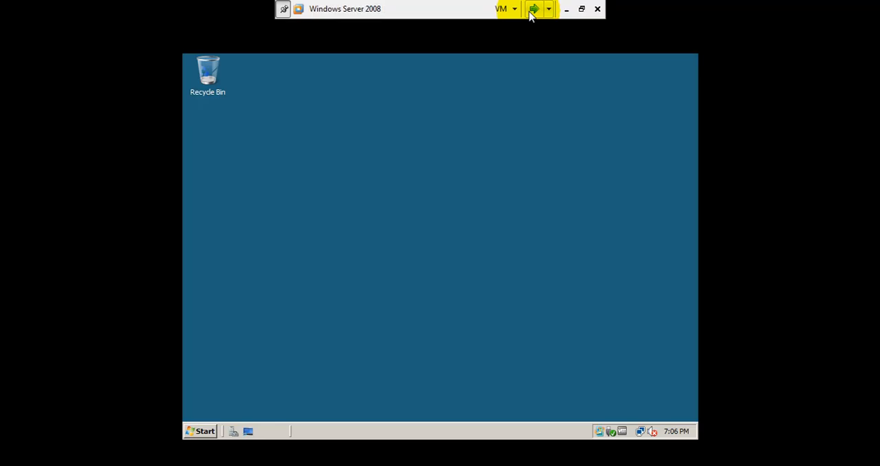
click(582, 9)
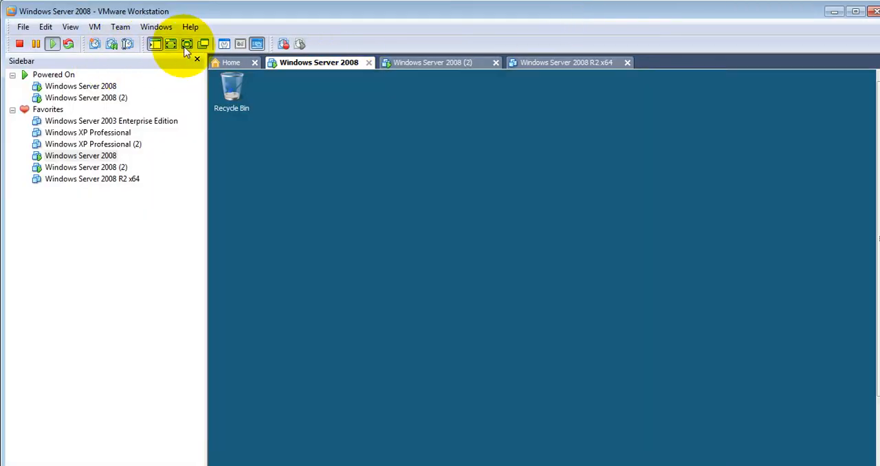
click(180, 48)
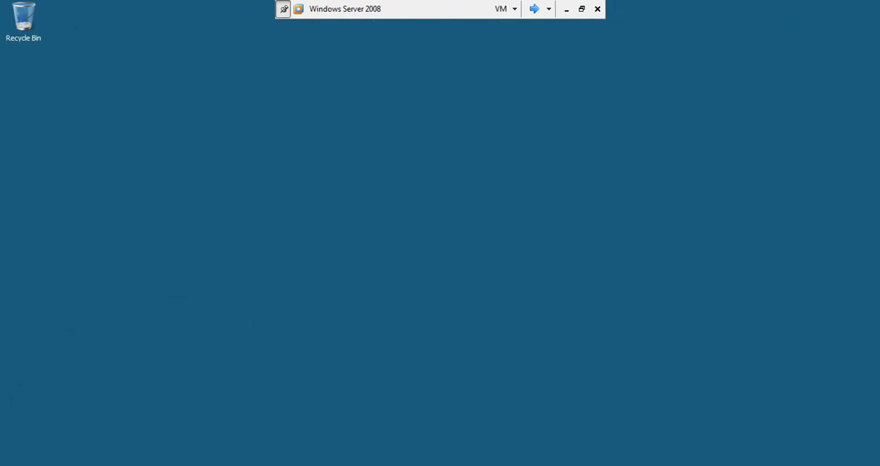
Run ipconfig in Command Prompt on the Windows Server 2008 machine to check its IP configuration, and close the console
key(super)
click(69, 194)
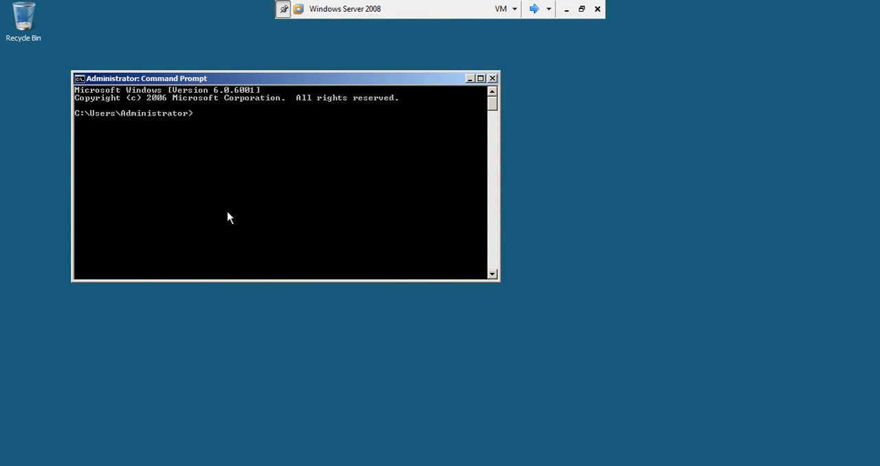
text(ipconfig)
key(Return)
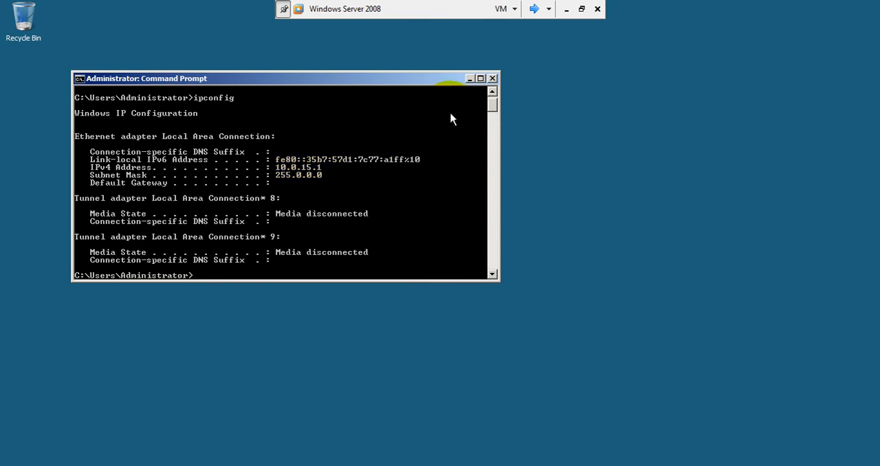
click(493, 79)
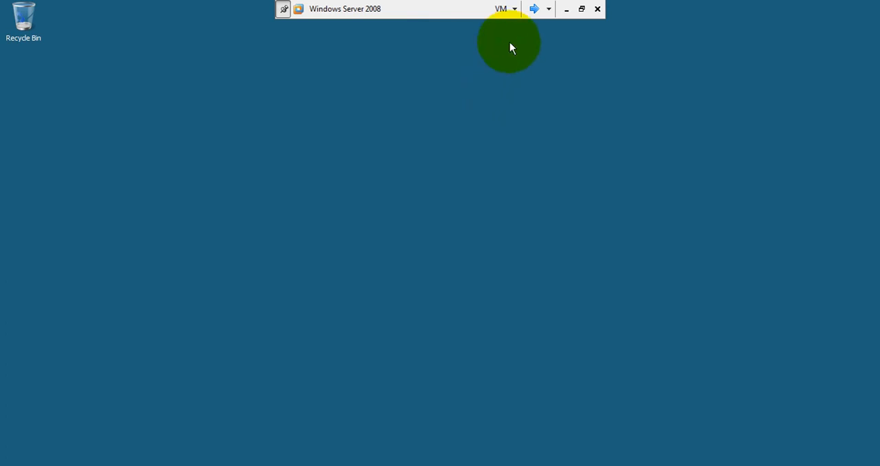
Return to the diagram on Windows Server 2008 (2), outline the 10.0.15.0/24 label in red and draw a double-headed arrow between the sites
click(530, 13)
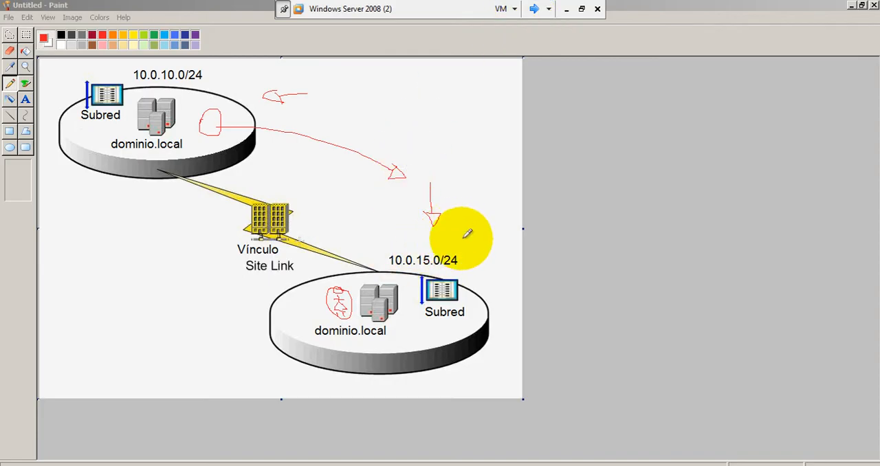
mouse_move(461, 239)
mouse_down()
mouse_move(387, 245)
mouse_move(404, 271)
mouse_move(462, 260)
mouse_up()
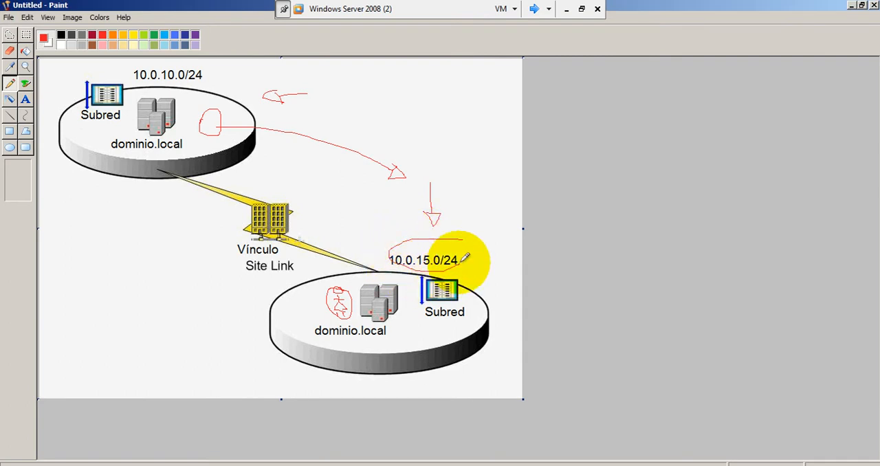
mouse_move(387, 221)
mouse_down()
mouse_move(308, 175)
mouse_move(328, 184)
mouse_up()
mouse_move(387, 216)
mouse_down()
mouse_move(383, 224)
mouse_move(395, 220)
mouse_move(388, 216)
mouse_up()
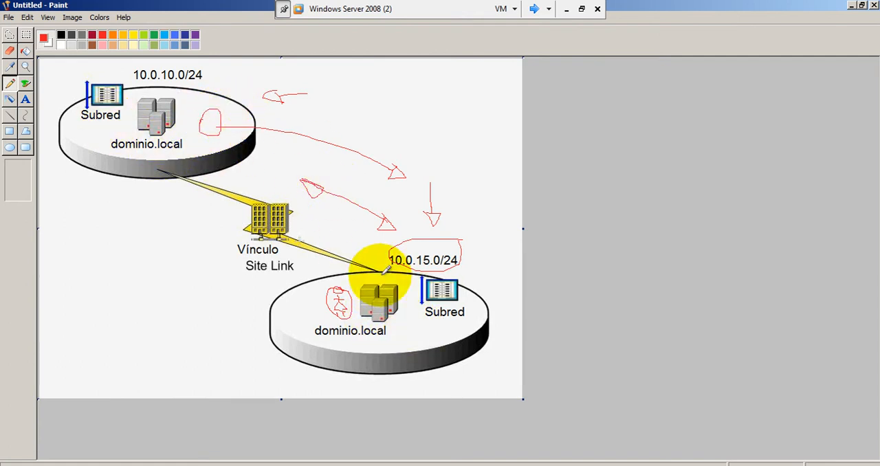
Switch to the Windows Server 2008 virtual machine and launch dcpromo
click(534, 11)
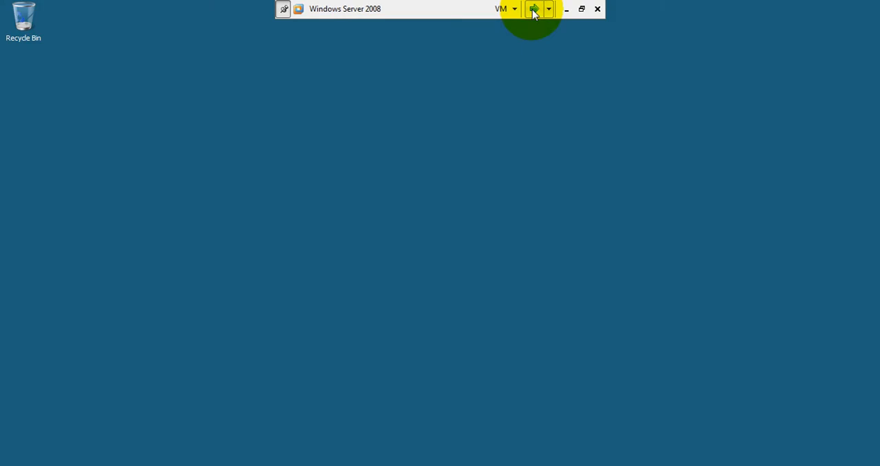
click(120, 307)
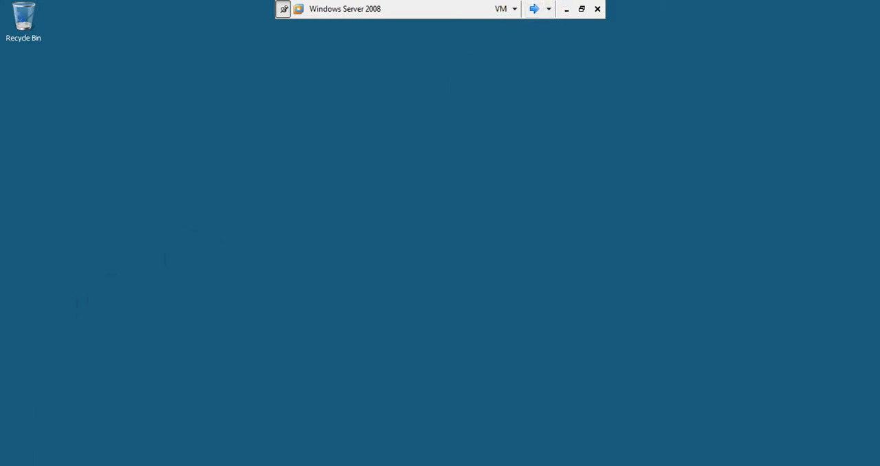
click(19, 465)
text(d)
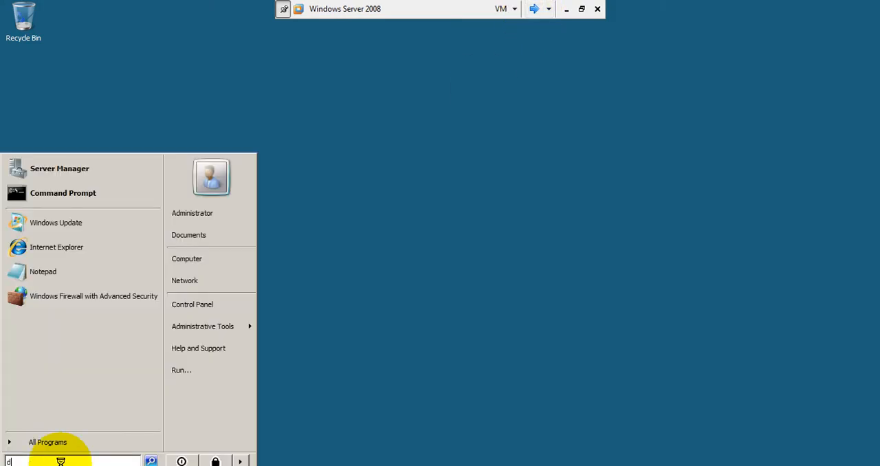
text(cpromo)
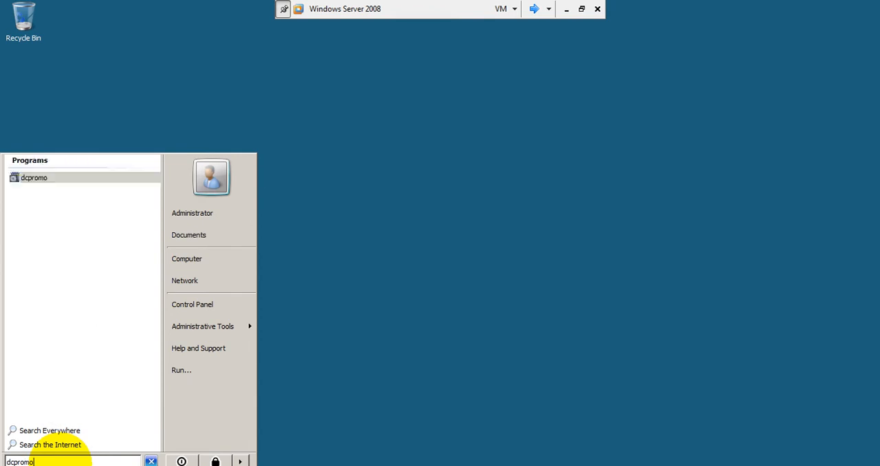
key(Return)
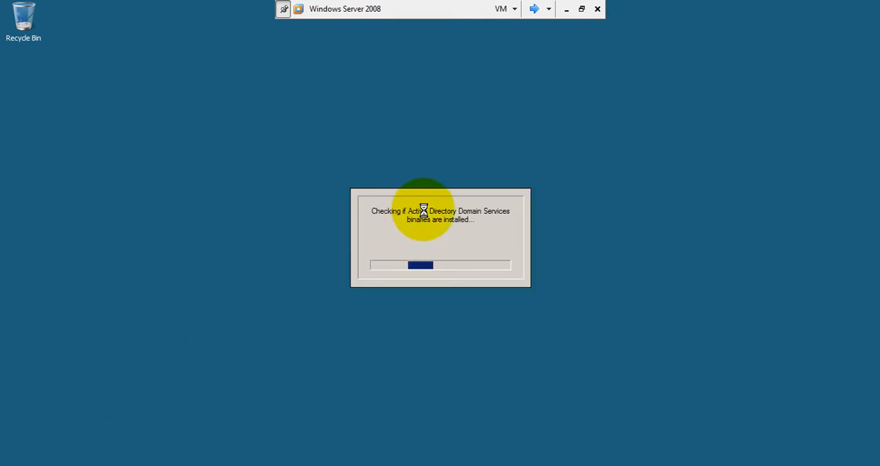
Toggle the virtual machine out of full screen and back, and move the installation wizard clear of the full-screen toolbar
click(582, 9)
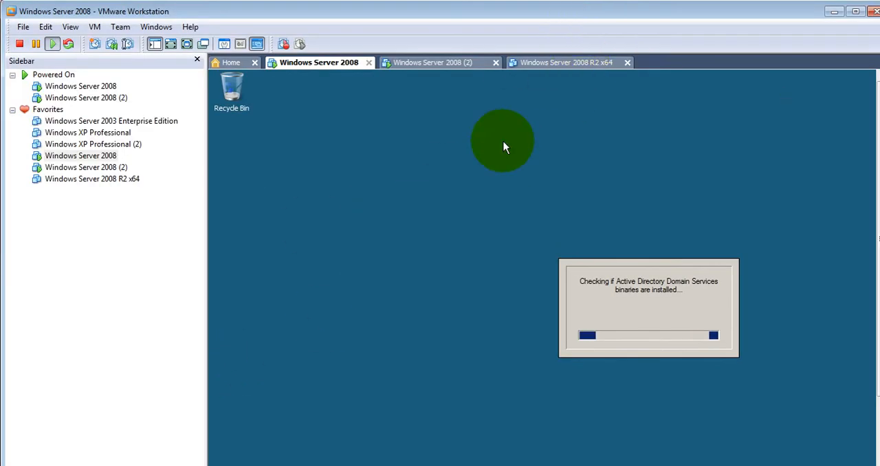
click(137, 309)
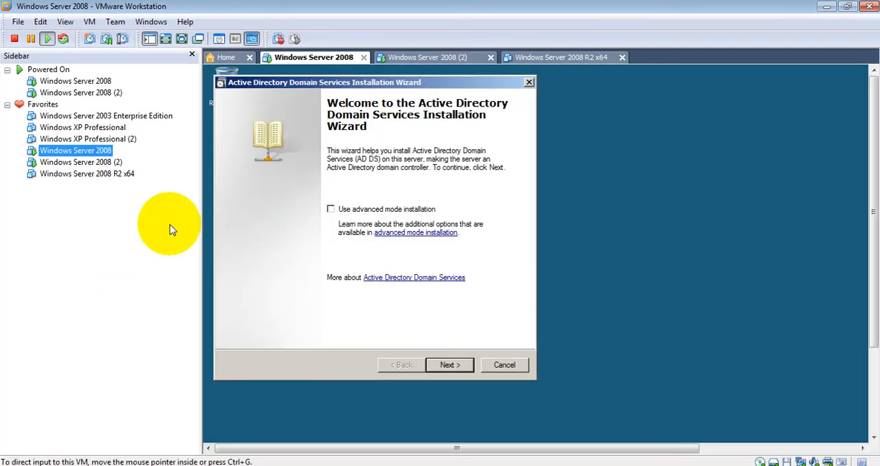
click(186, 44)
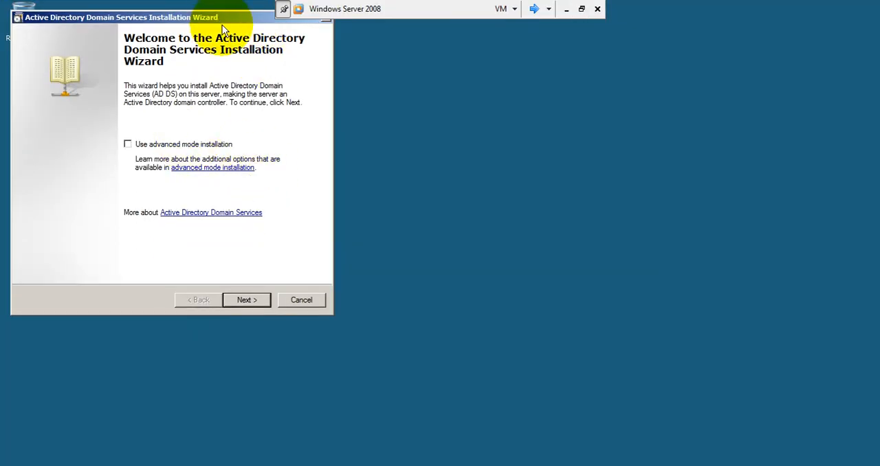
drag(220, 17, 355, 73)
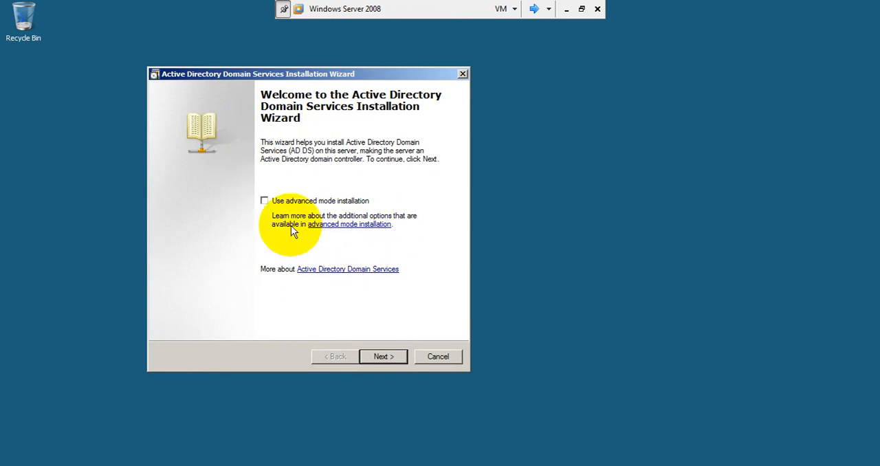
Advance the wizard to the deployment configuration and choose to add a domain controller to an existing domain in an existing forest
click(374, 357)
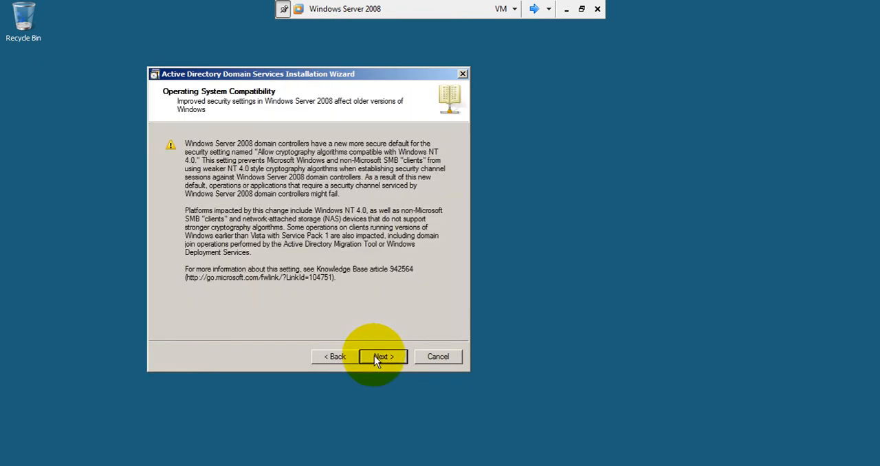
click(375, 356)
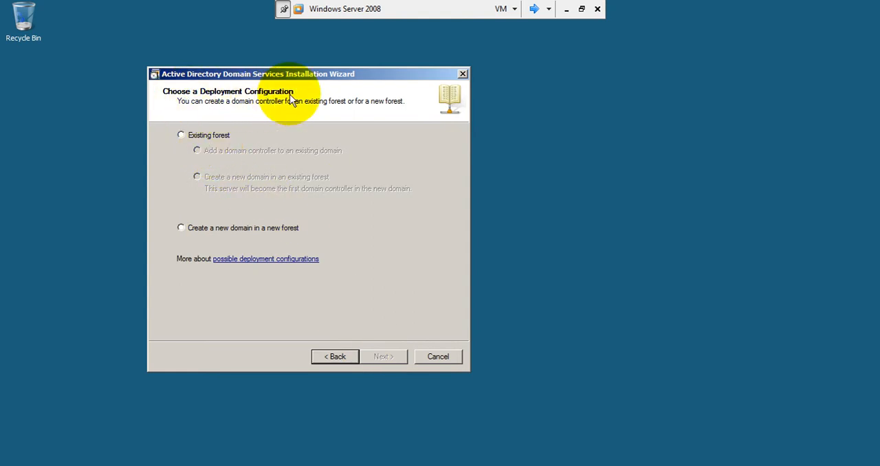
click(180, 135)
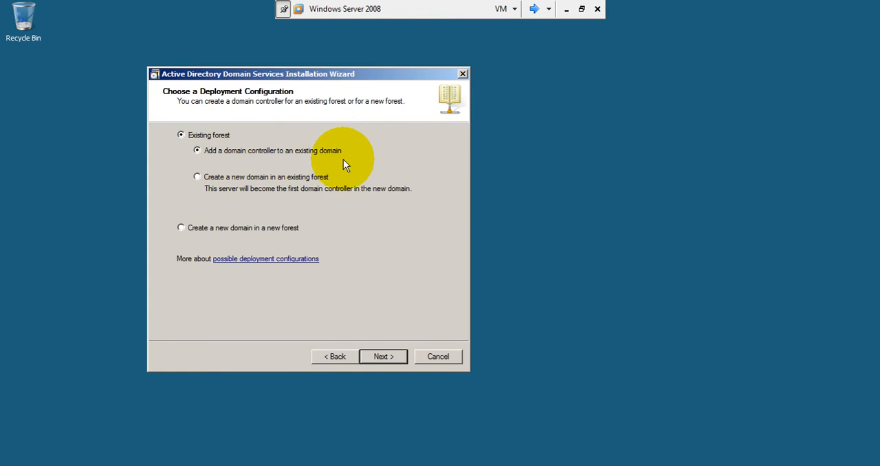
click(384, 356)
Specify the domain dominio.local and set alternate credentials with the administrator user name and the account password
text(domi)
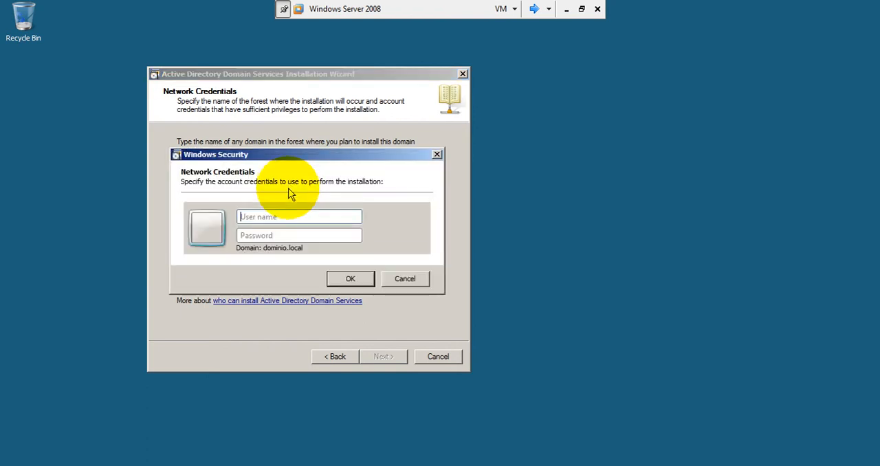
text(administrat)
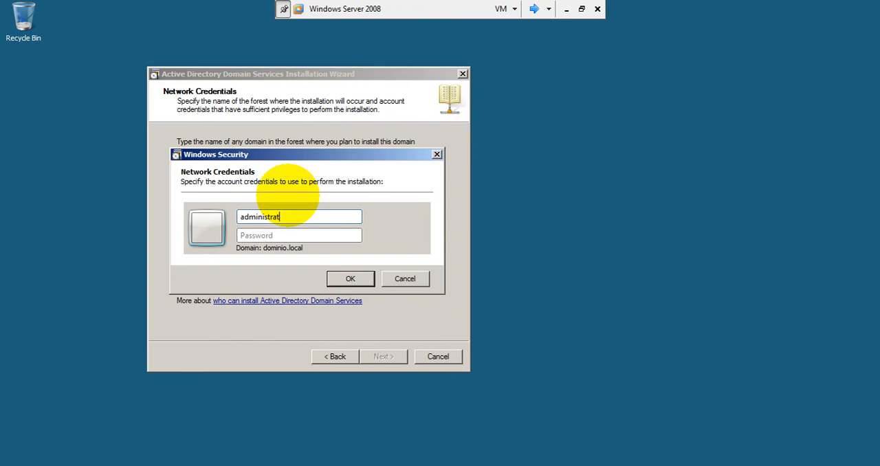
key(Tab)
text(P)
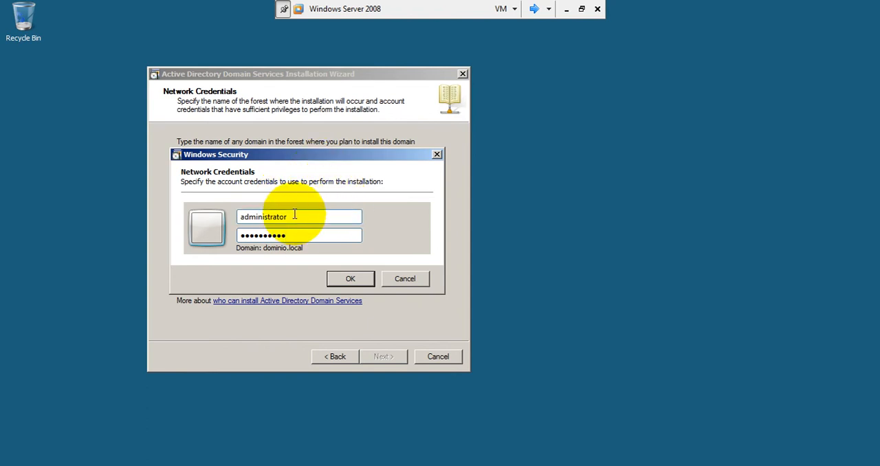
drag(359, 217, 234, 216)
drag(359, 235, 235, 236)
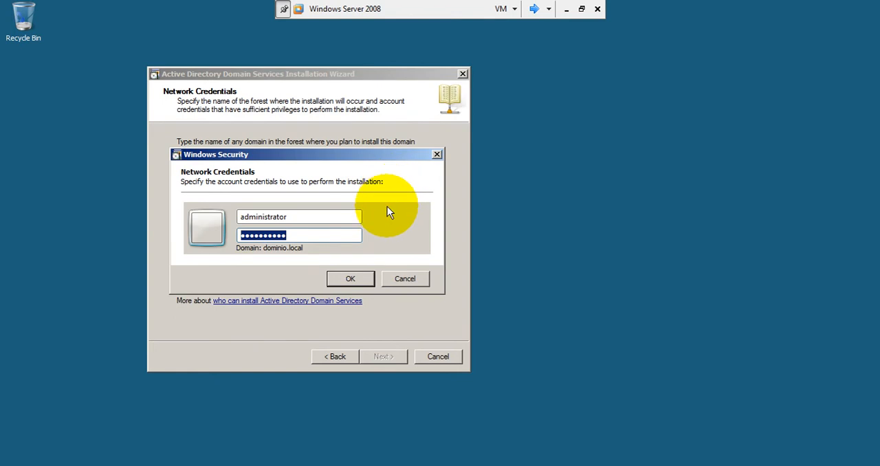
click(367, 275)
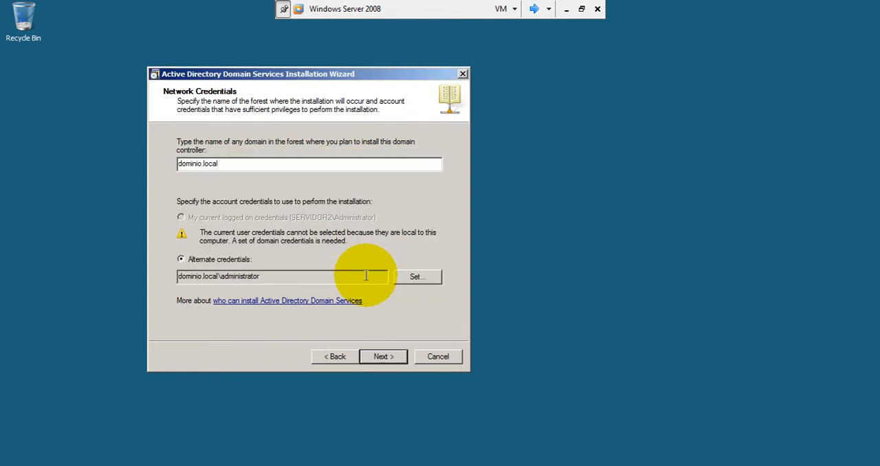
drag(347, 276, 177, 277)
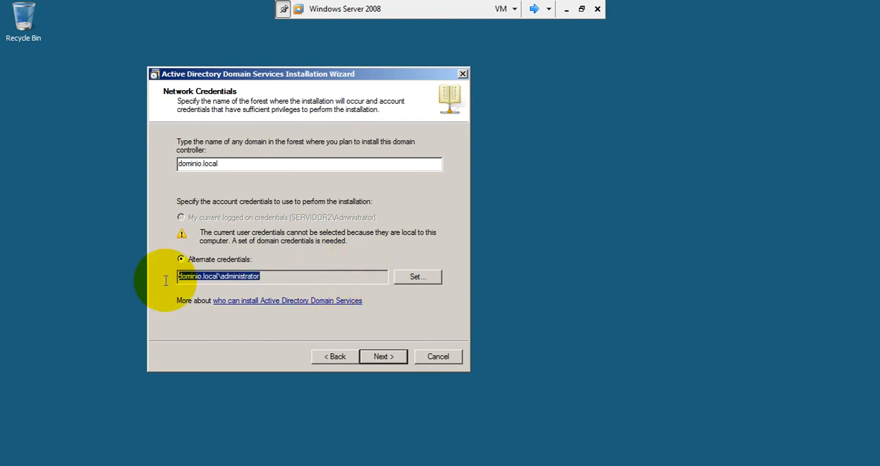
Accept the alternate credentials, then choose the domain dominio.local and the site Default-First-Site-Name for the new domain controller
click(383, 362)
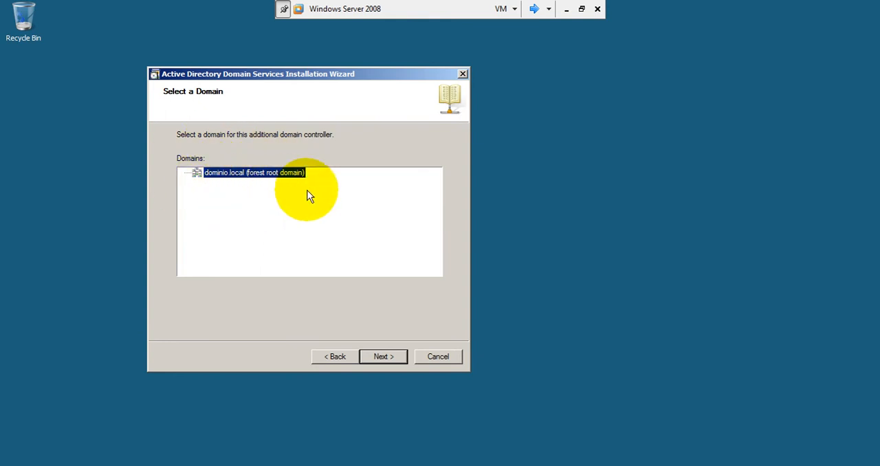
click(386, 357)
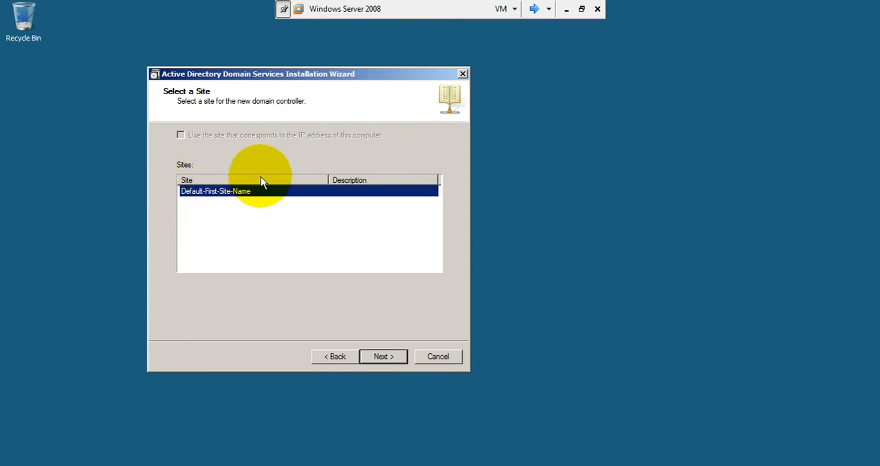
click(383, 357)
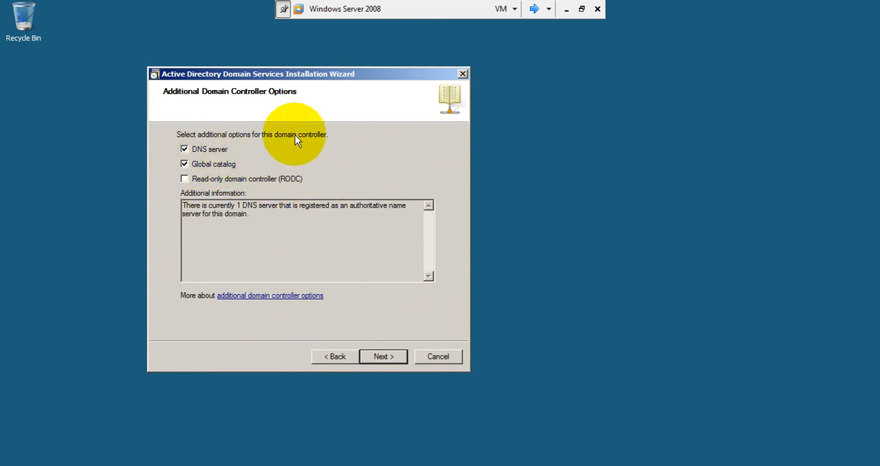
Accept the DNS server and Global catalog options, continue past the IP assignment and DNS delegation warnings, and proceed to the restore mode password
click(398, 354)
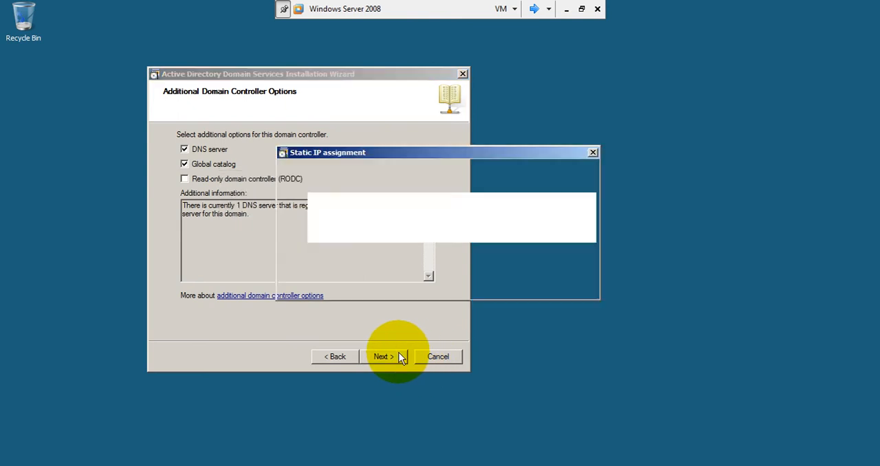
click(391, 268)
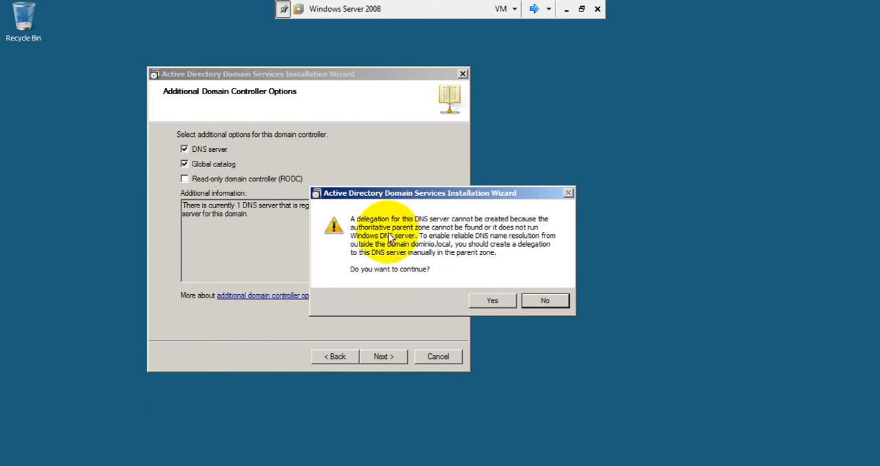
click(492, 303)
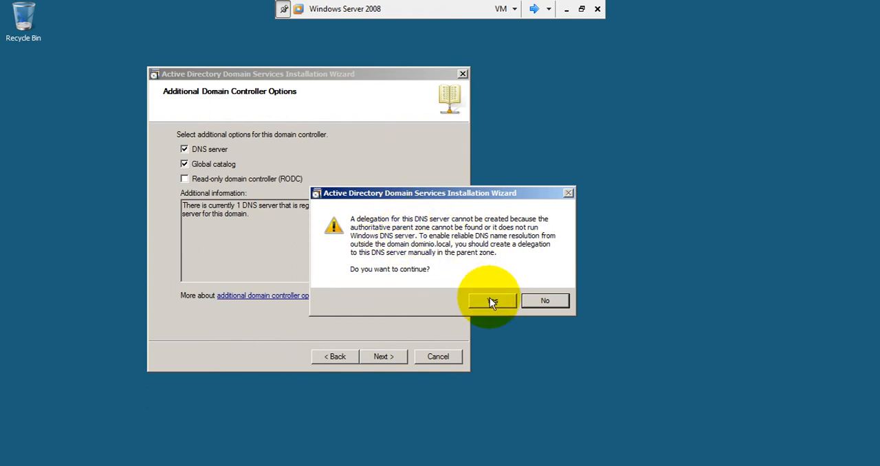
click(383, 357)
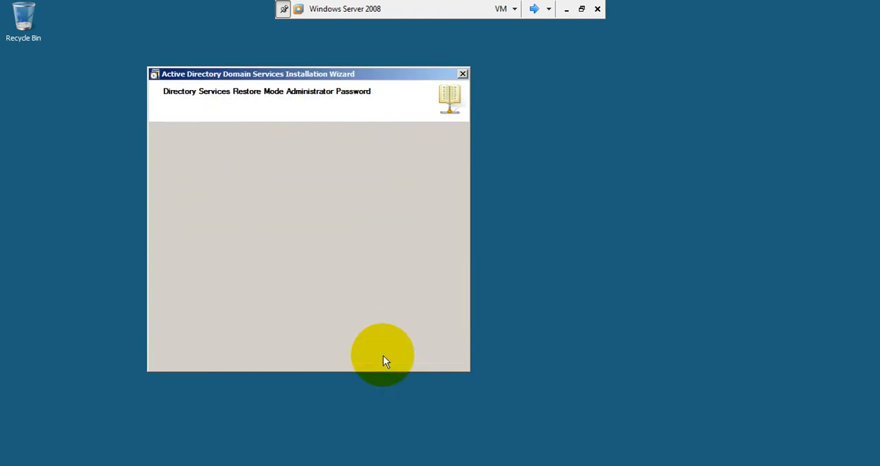
Enter and confirm the Directory Services Restore Mode administrator password, then start the installation with Reboot on completion enabled
text(•••••)
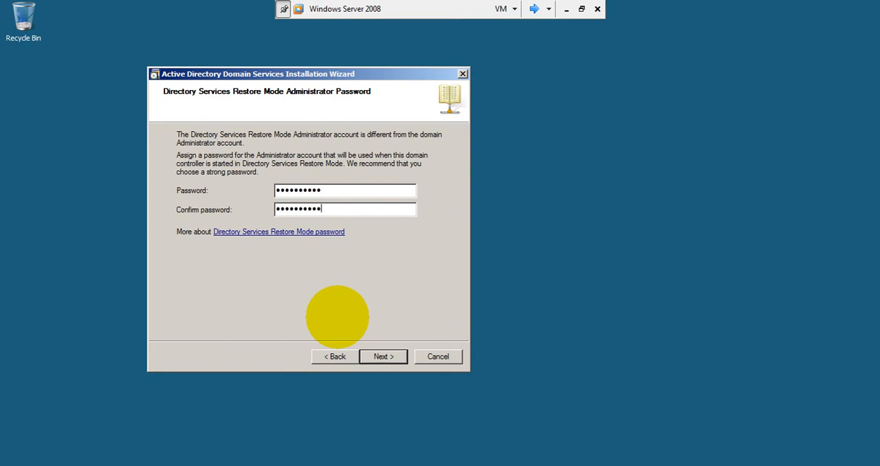
key(Return)
click(390, 357)
click(314, 316)
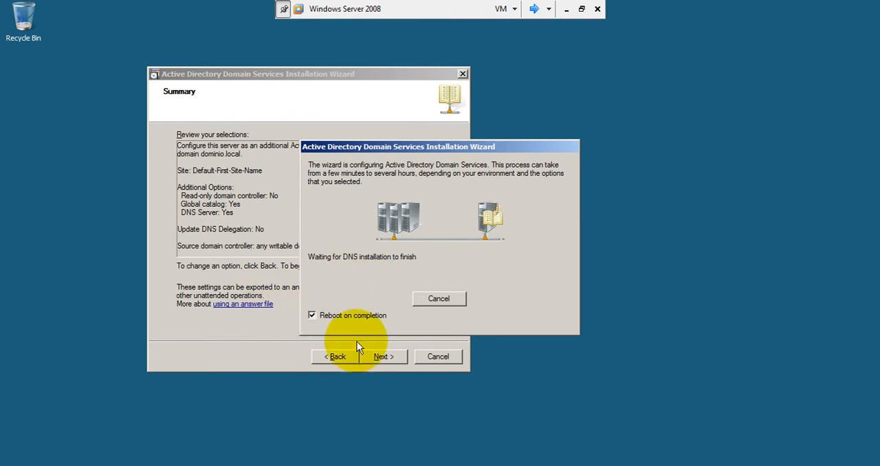
Return the rebooted virtual machine to full screen and log on as DOMINIO\Administrator with the account password
click(581, 8)
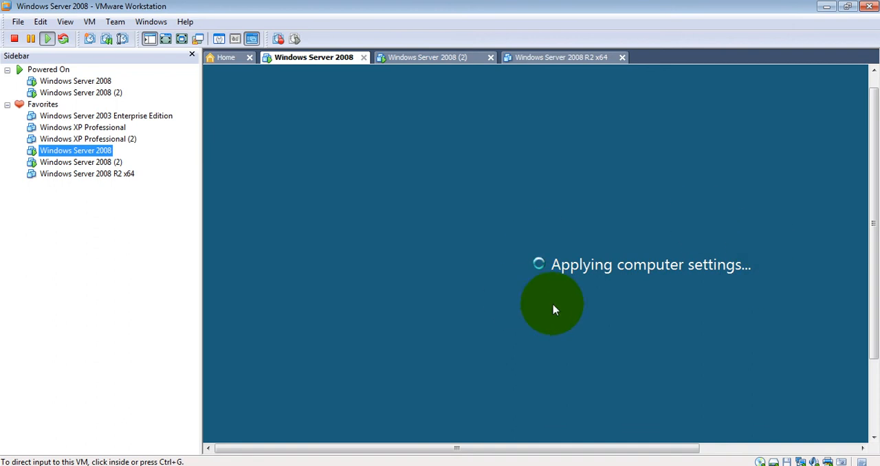
click(181, 39)
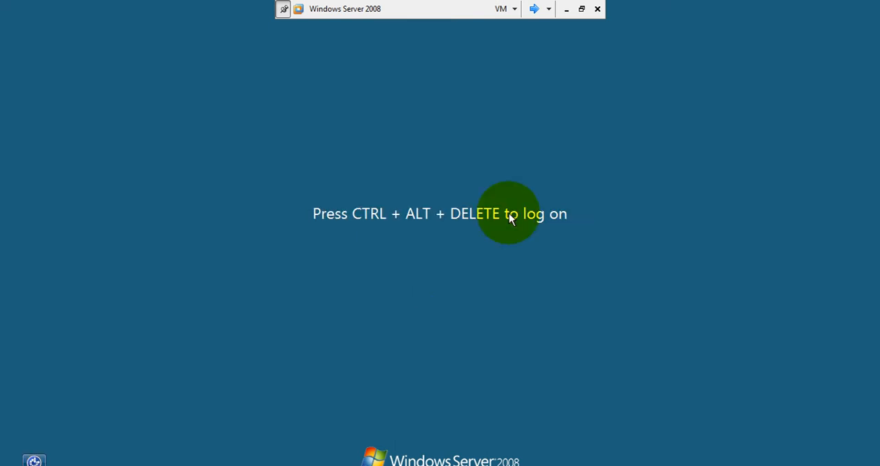
key(ctrl+alt+Insert)
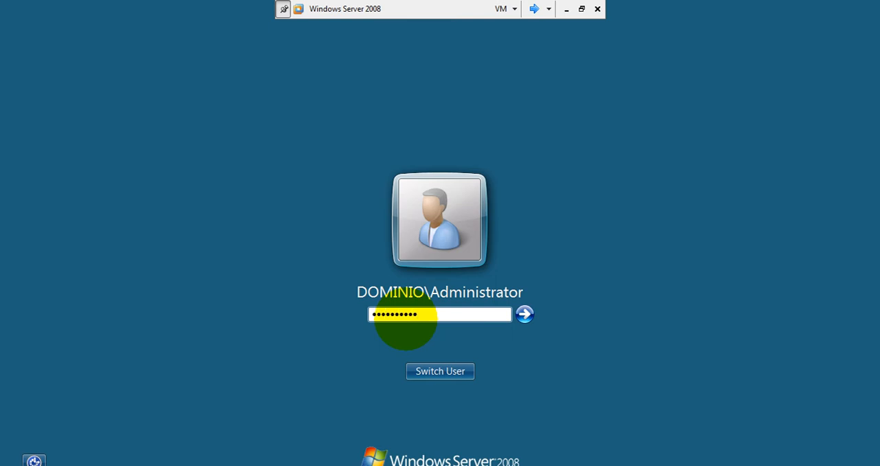
click(445, 373)
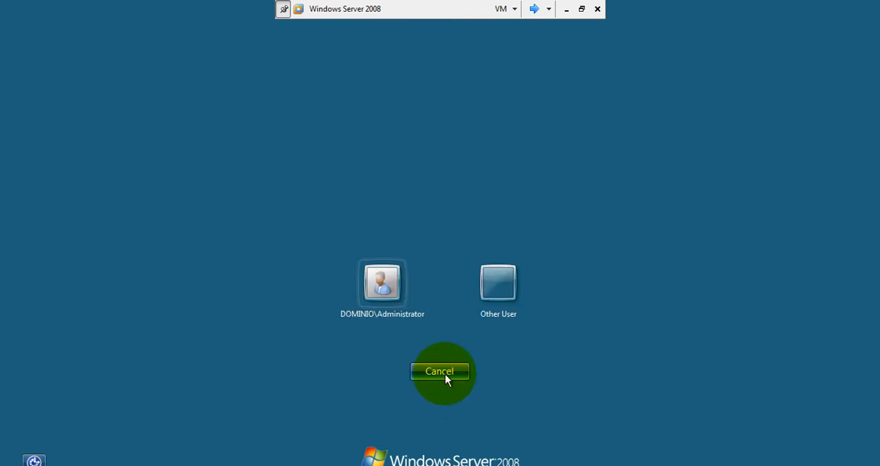
click(389, 318)
text(*********)
key(Return)
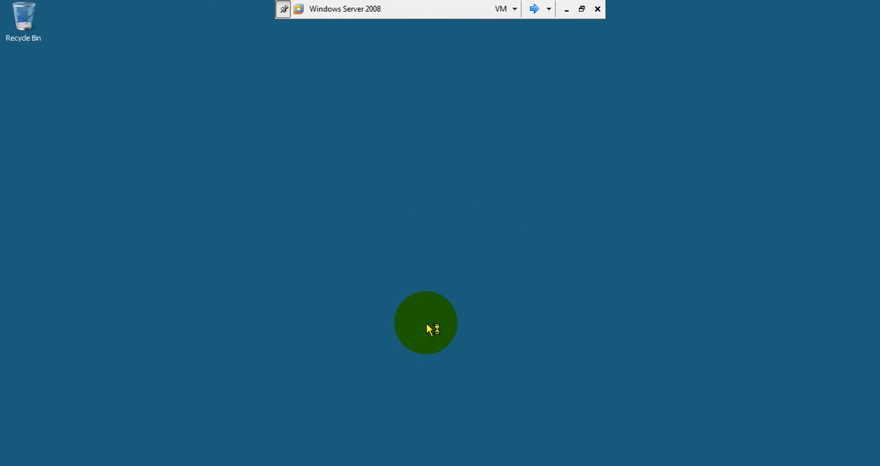
Open Active Directory Users and Computers and examine the user accounts in the Users container of dominio.local
click(17, 465)
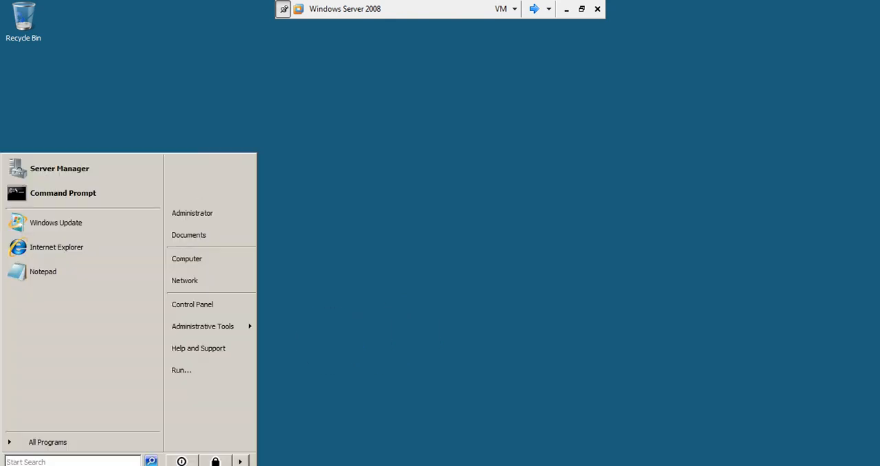
mouse_move(192, 330)
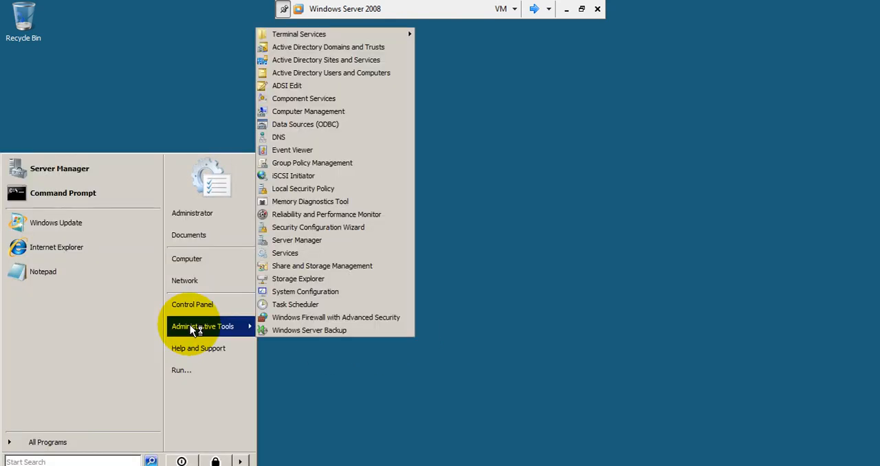
click(401, 73)
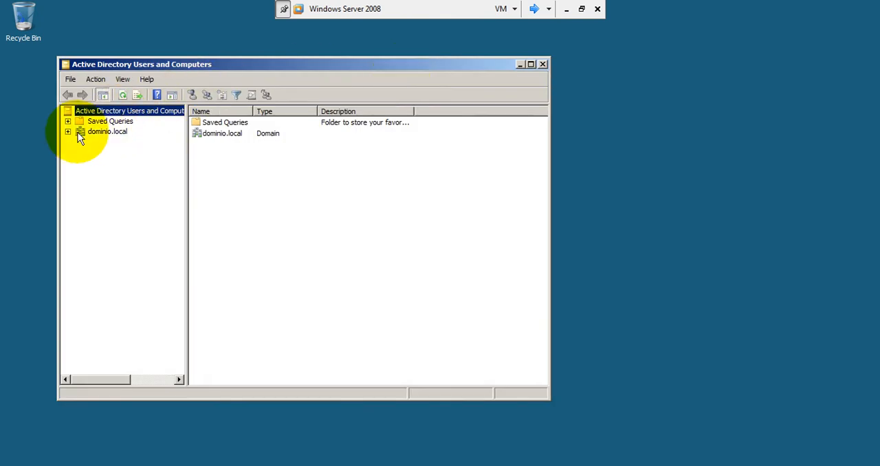
click(67, 132)
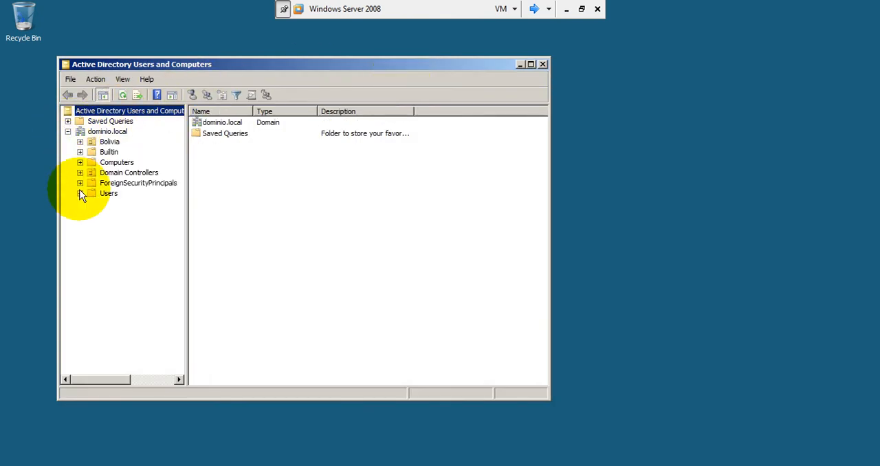
click(104, 192)
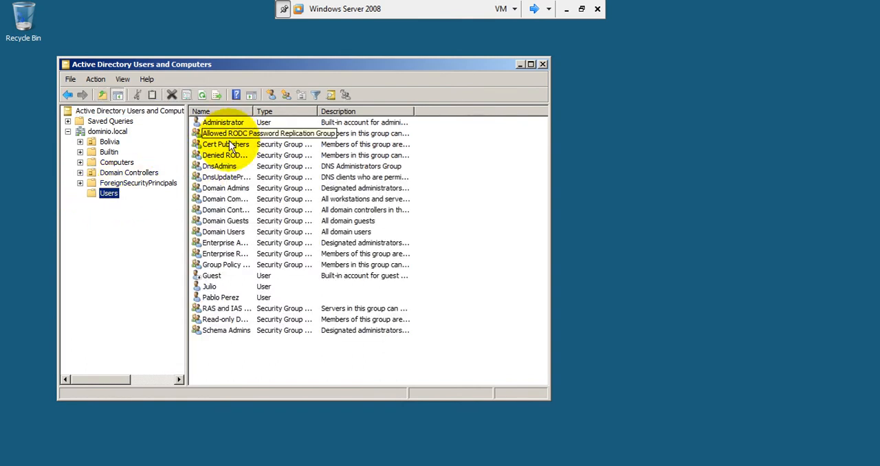
click(209, 290)
click(224, 300)
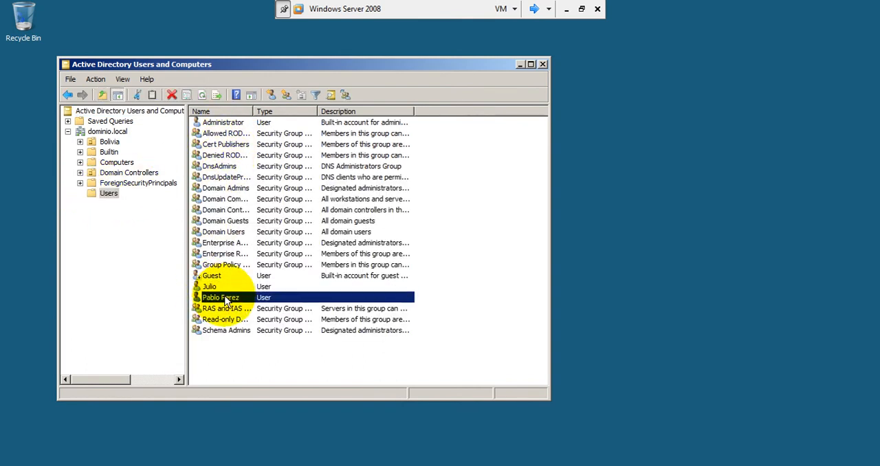
Compare the Users container and the Bolivia organizational units on Windows Server 2008 (2) with those on Windows Server 2008
click(533, 10)
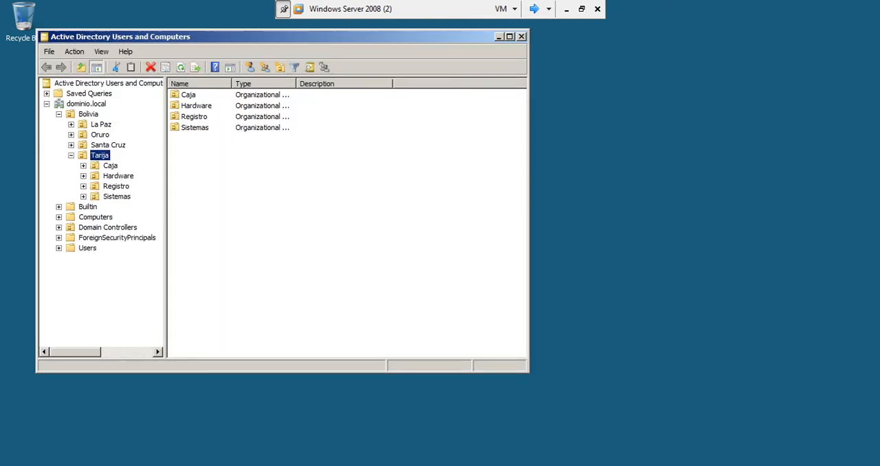
click(71, 156)
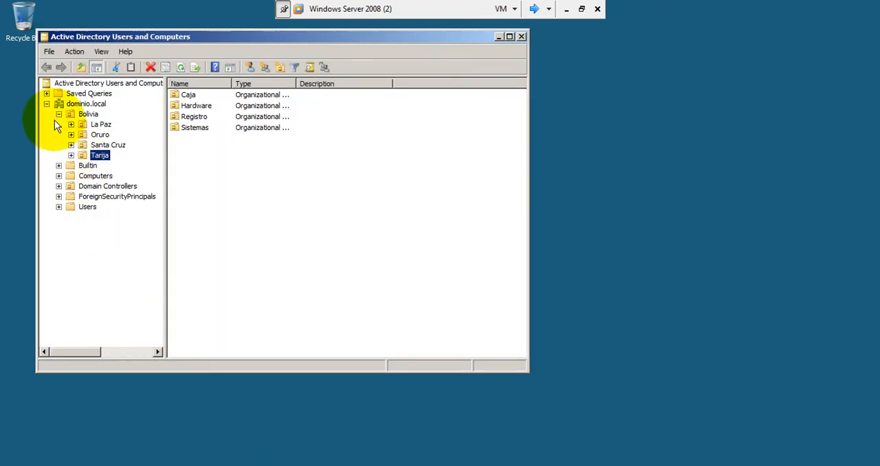
click(58, 114)
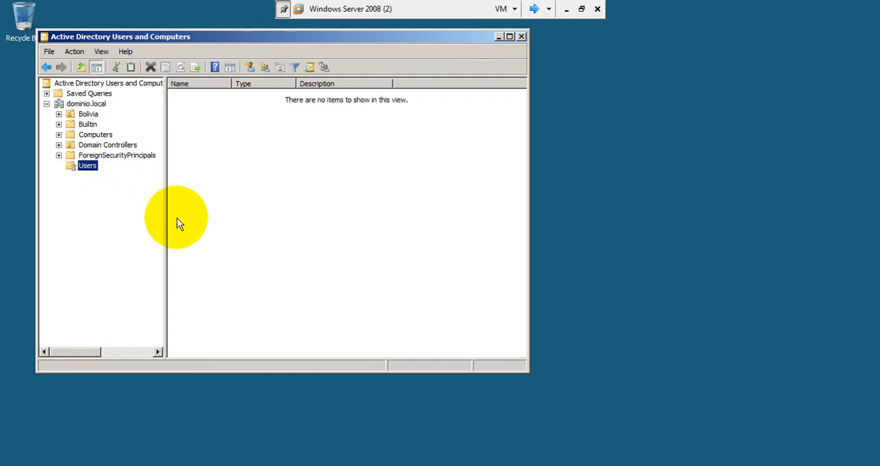
click(201, 260)
click(210, 271)
click(88, 114)
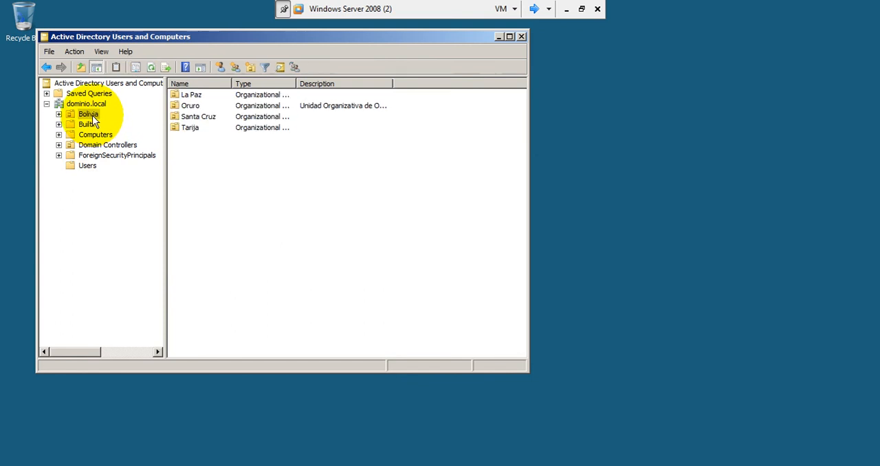
click(59, 115)
click(71, 155)
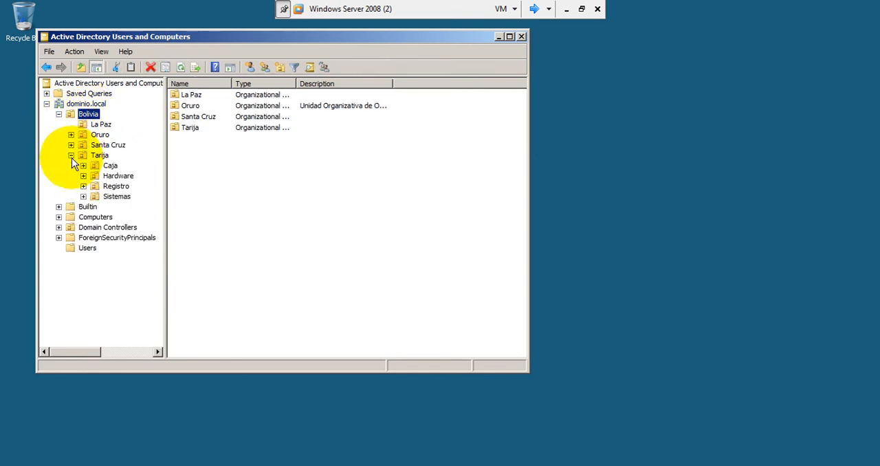
click(534, 9)
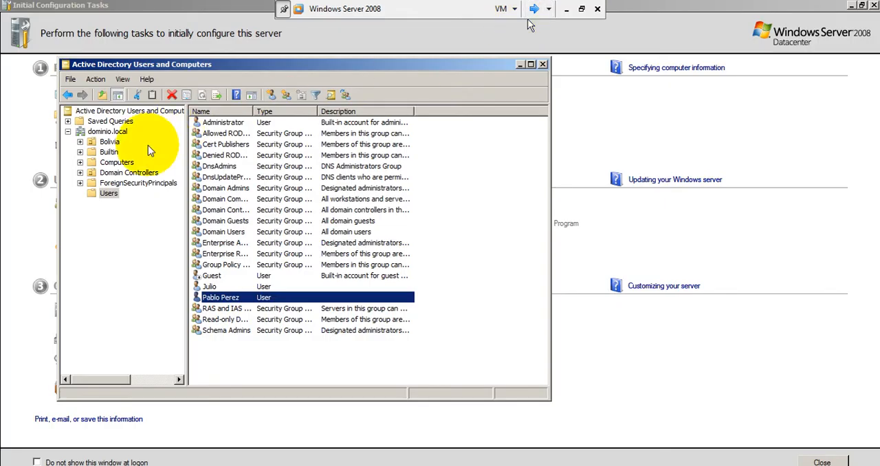
click(80, 142)
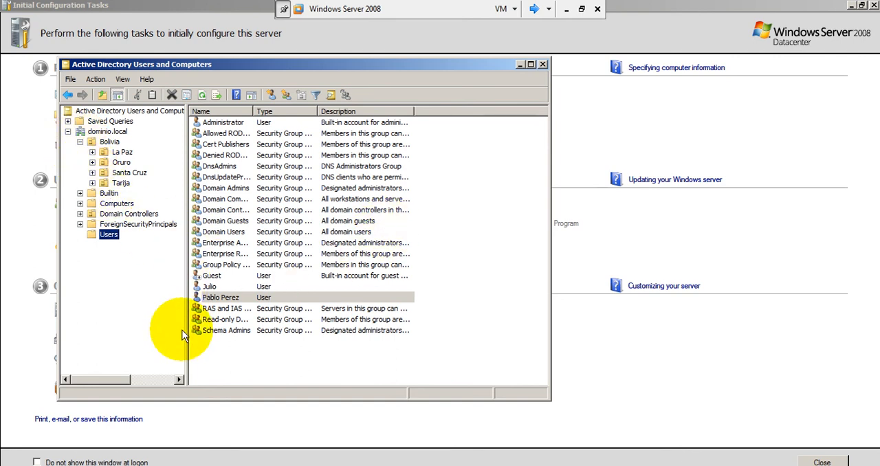
Open Active Directory Sites and Services, expand Sites, and show the contents of the Subnets container
click(13, 465)
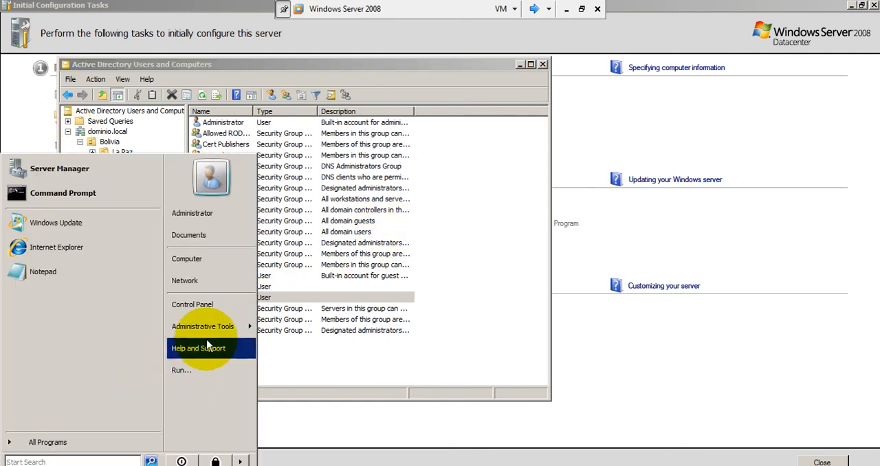
mouse_move(216, 334)
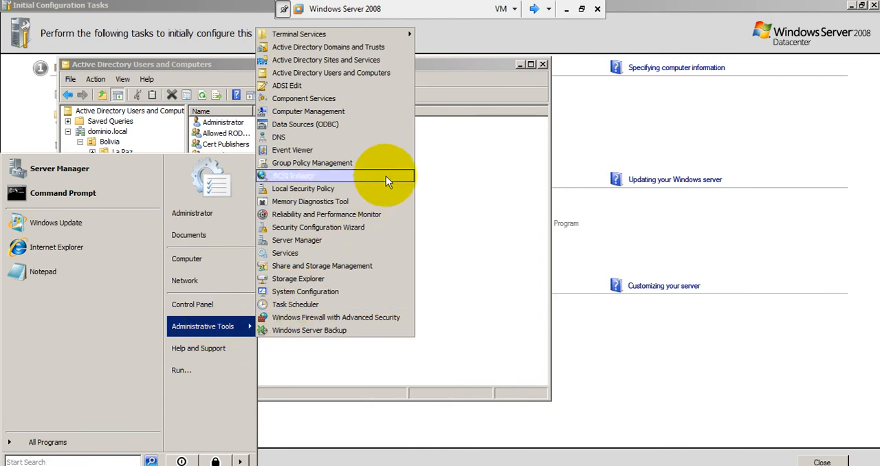
click(403, 60)
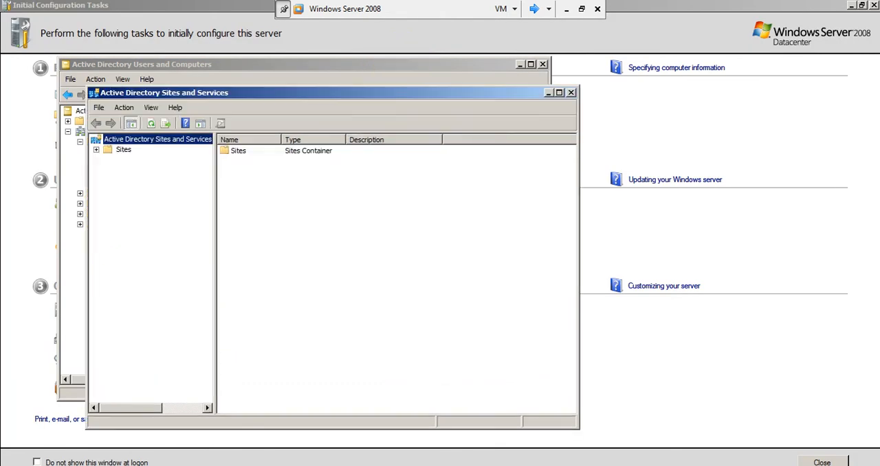
click(96, 149)
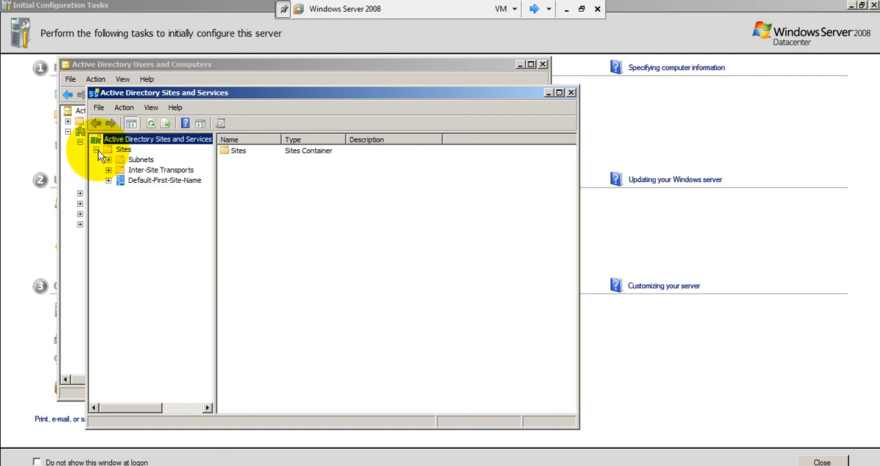
click(134, 159)
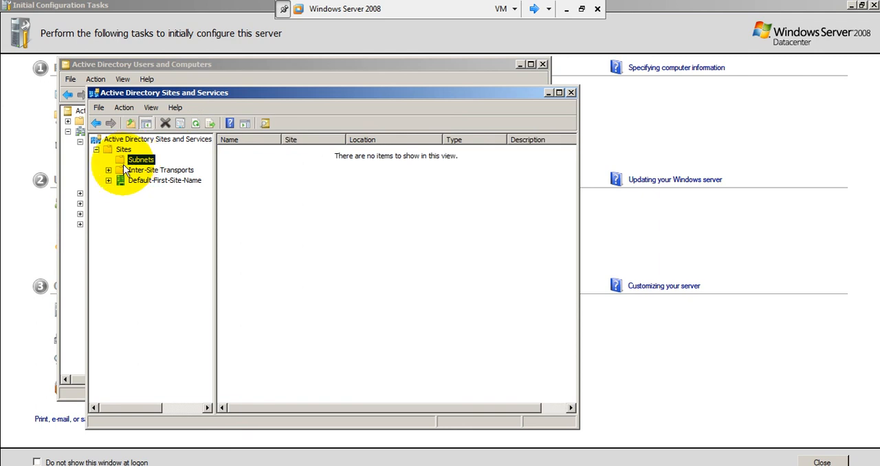
Expand Inter-Site Transports and examine the Object, Security and Attribute Editor properties of the IP site link DEFAULTIPSITELINK
click(108, 170)
click(144, 180)
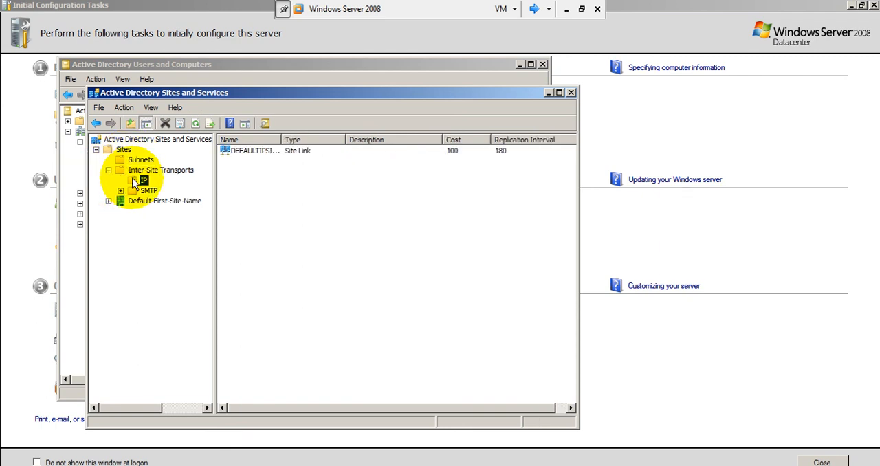
double_click(264, 153)
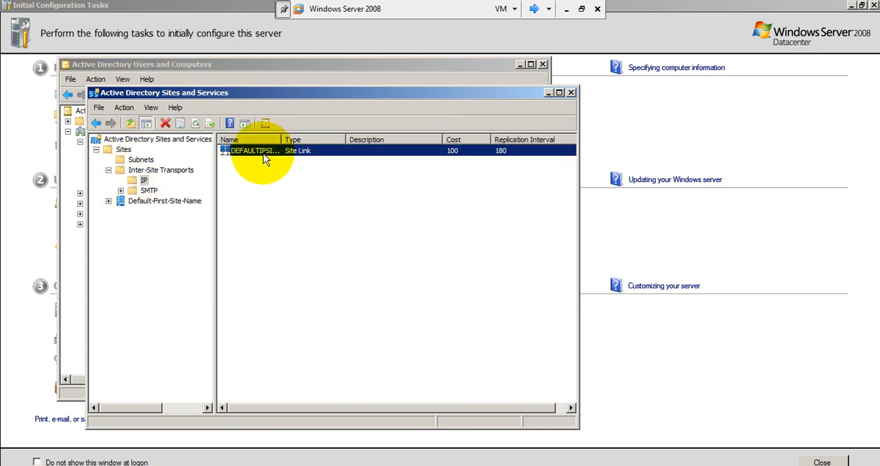
click(253, 127)
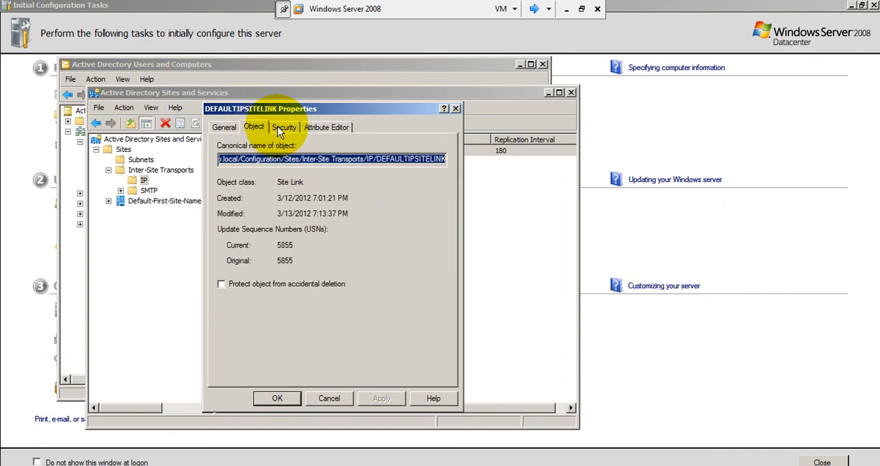
click(284, 127)
click(314, 127)
click(455, 109)
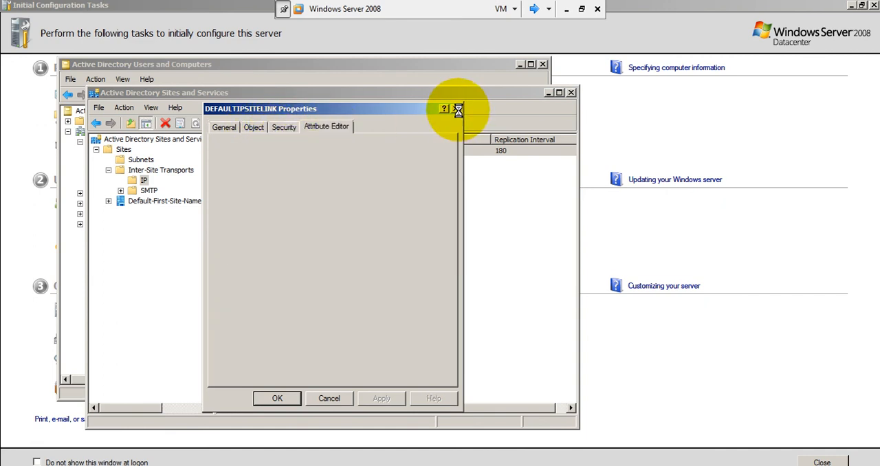
Expand the Servers container of Default-First-Site-Name to show both domain controllers and their NTDS Settings
click(109, 201)
click(121, 211)
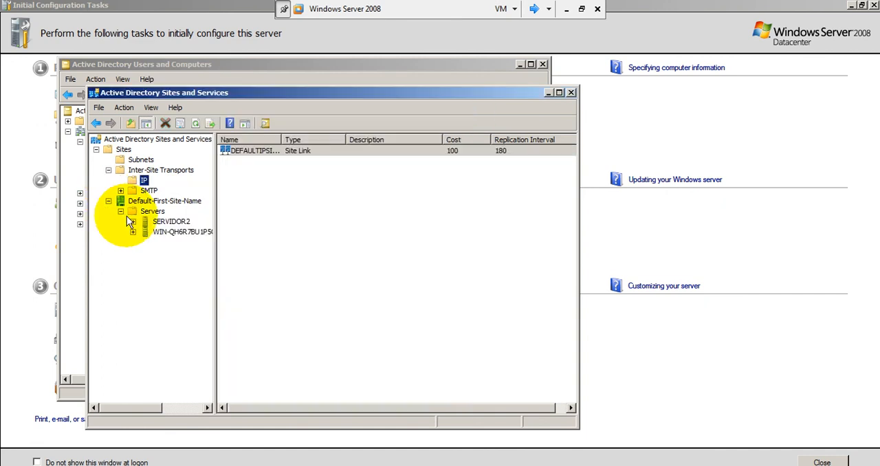
click(132, 222)
click(133, 242)
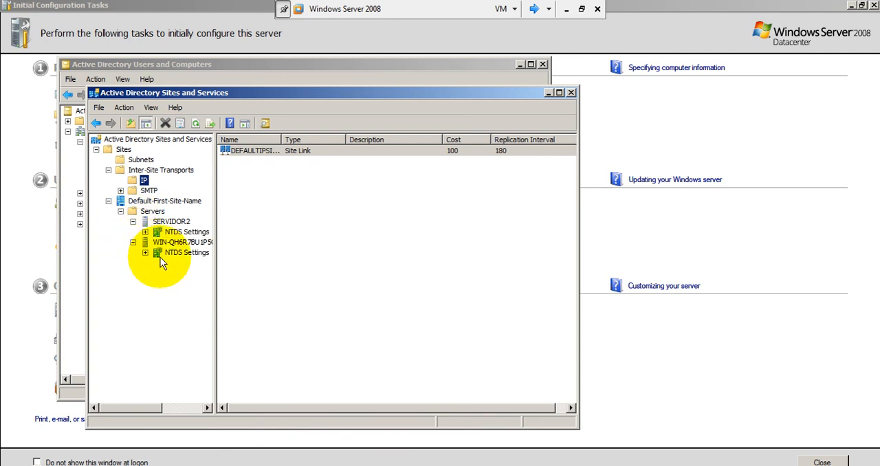
Examine the contents of SERVIDOR2, WIN-QH6R7BU1P5O, their NTDS Settings and the Default-First-Site-Name site
click(168, 223)
click(182, 242)
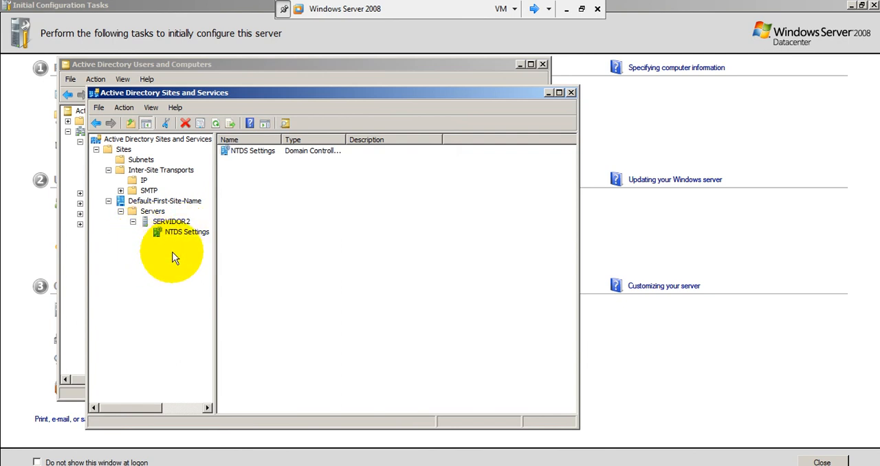
click(183, 253)
click(183, 232)
click(169, 221)
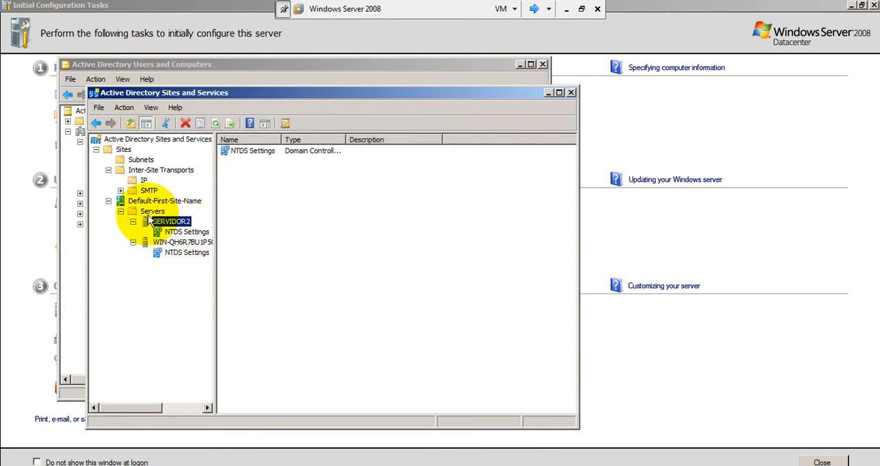
click(149, 212)
click(152, 201)
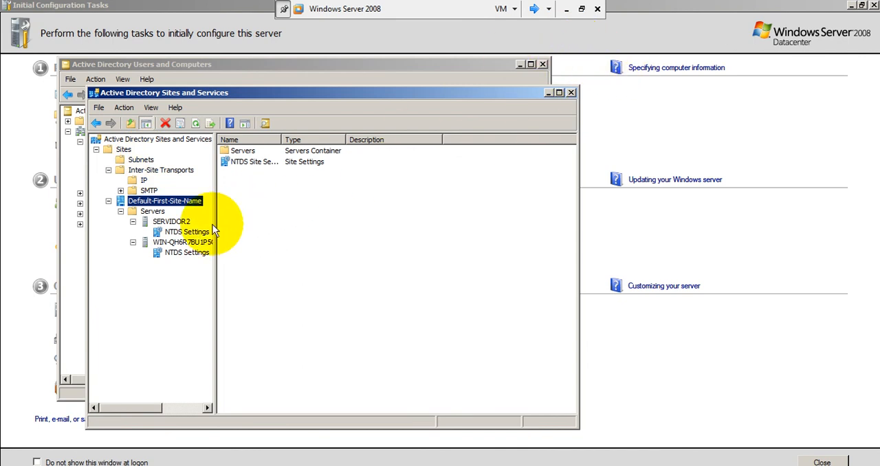
click(184, 246)
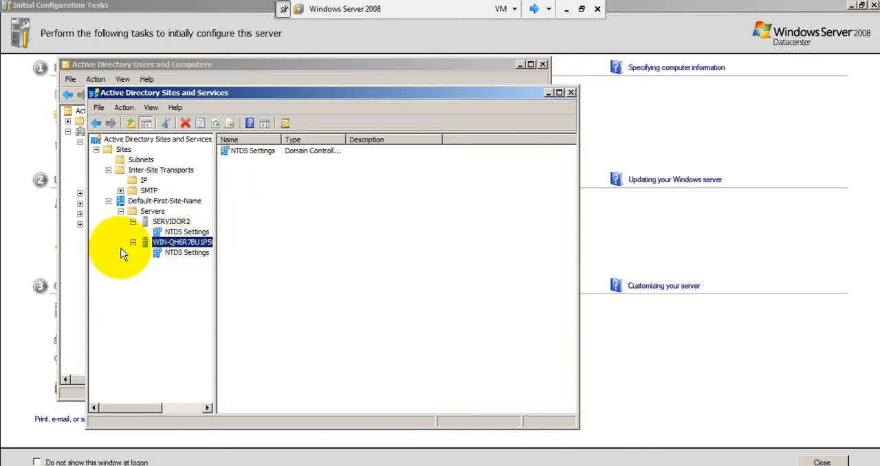
Switch to Windows Server 2008 (2) and check the full computer name and domain in its System Properties without renaming it
click(534, 9)
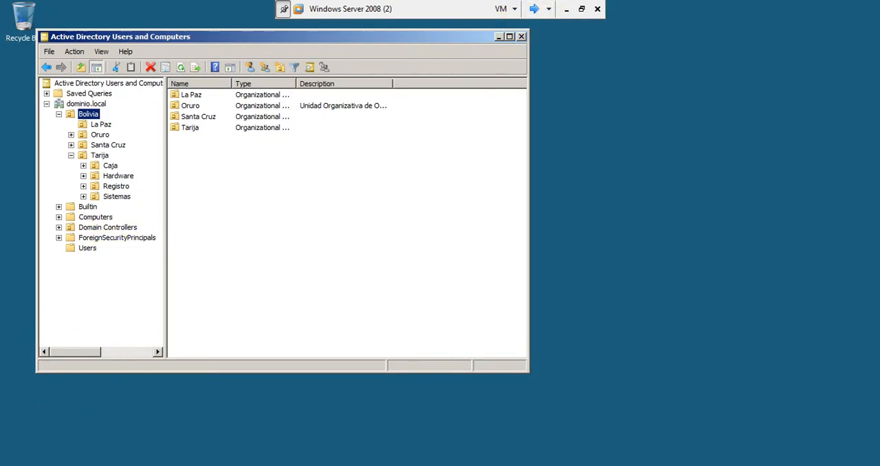
key(super)
click(214, 267)
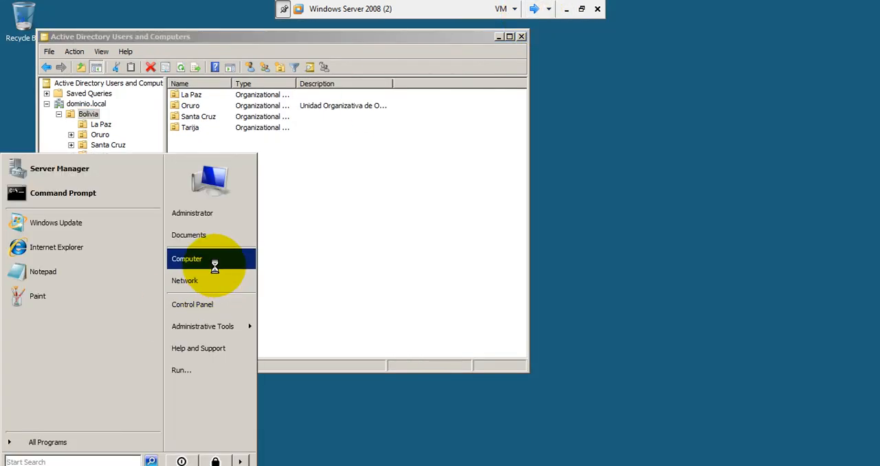
click(270, 370)
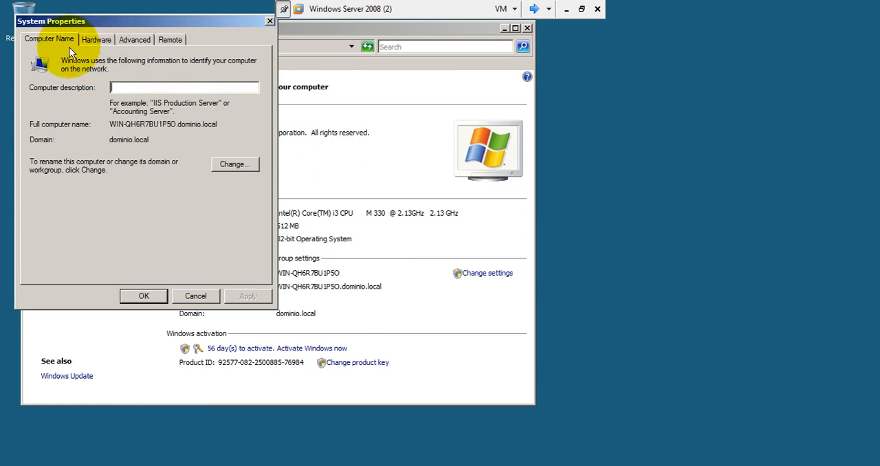
click(239, 164)
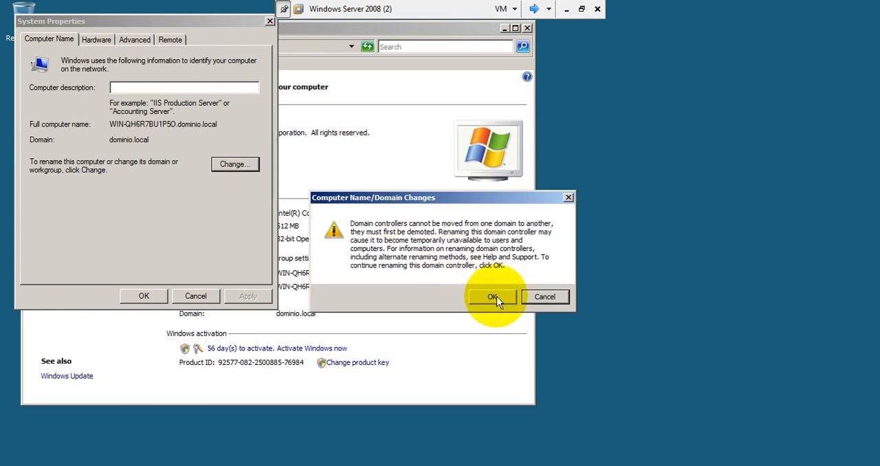
click(545, 297)
click(195, 296)
Leave full-screen mode in VMware Workstation and switch back to the Windows Server 2008 virtual machine
click(582, 8)
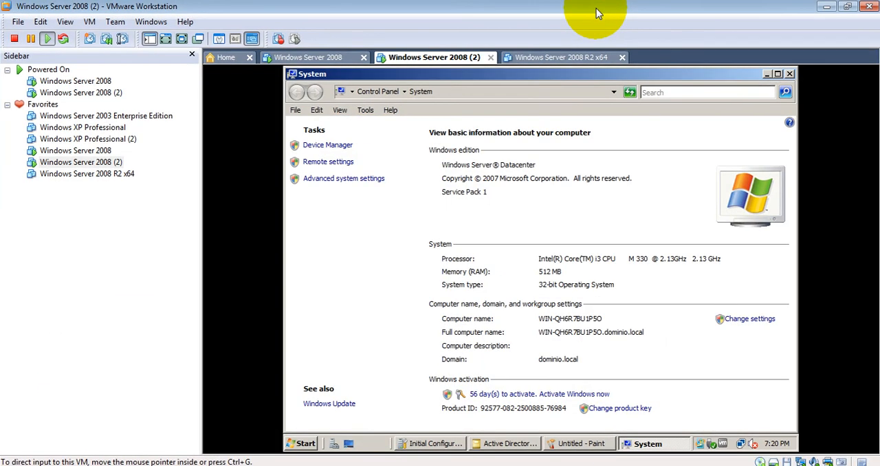
click(292, 58)
click(440, 58)
click(314, 57)
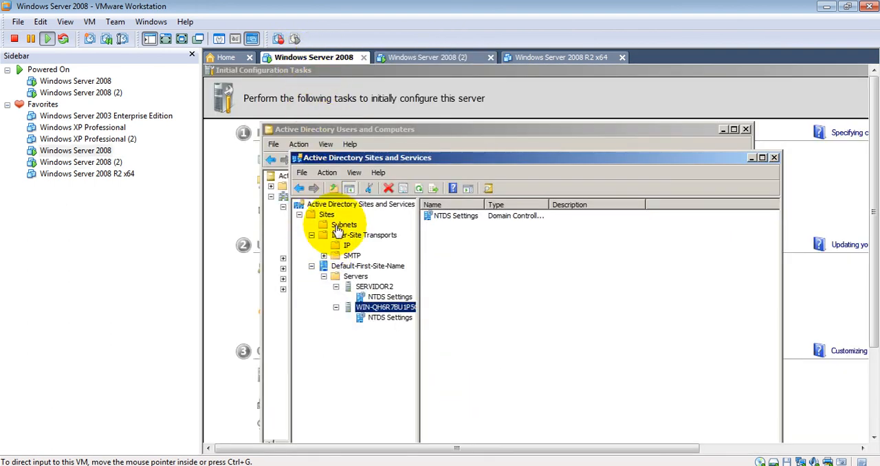
click(118, 275)
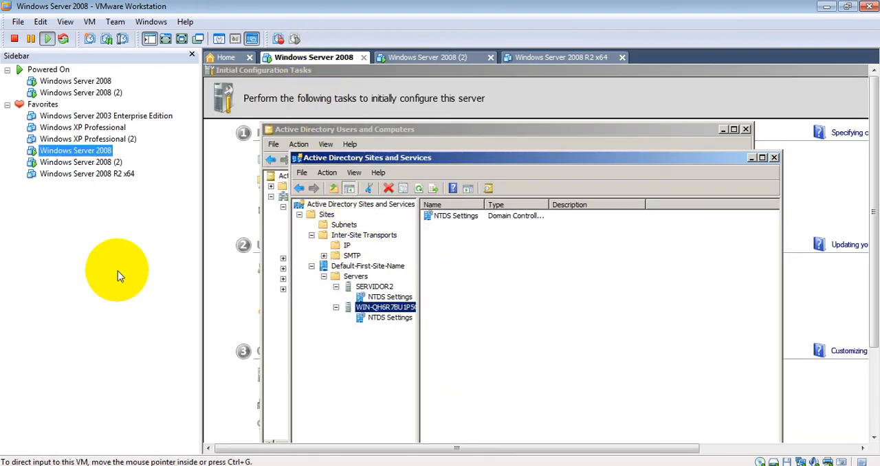